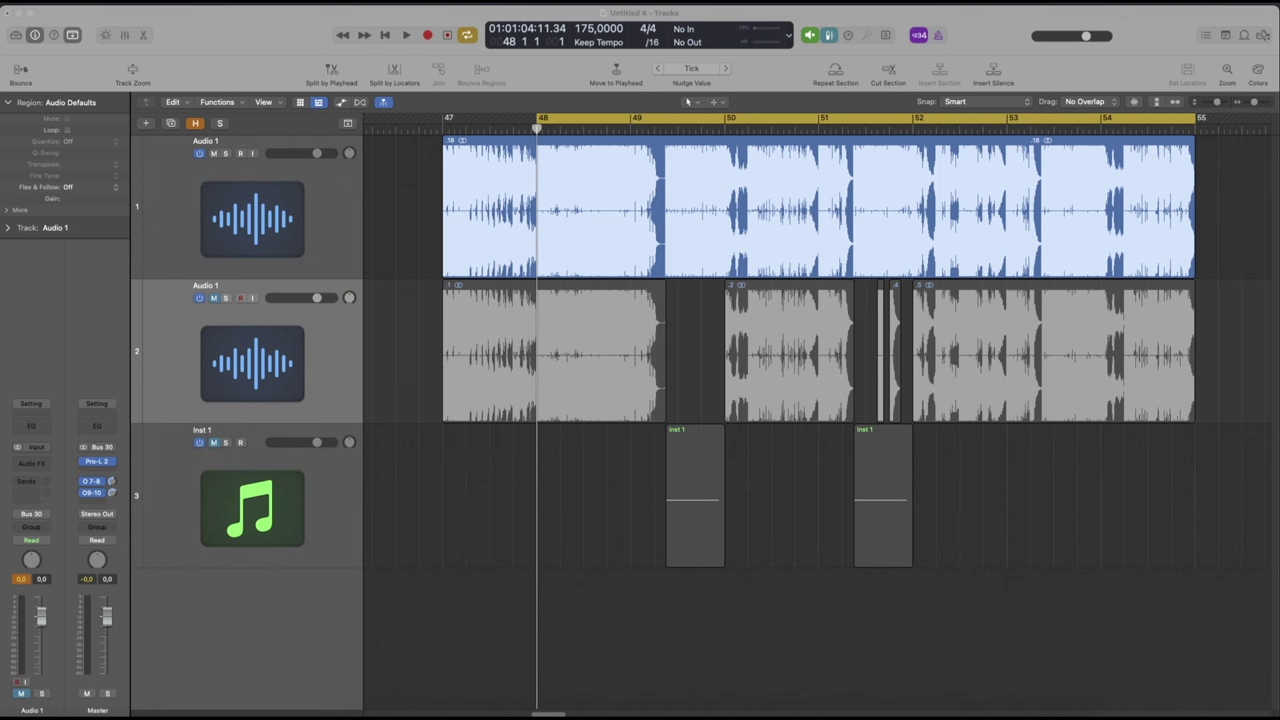
Step: Play the original reference bass, then the recreated version, to compare them
key("space")
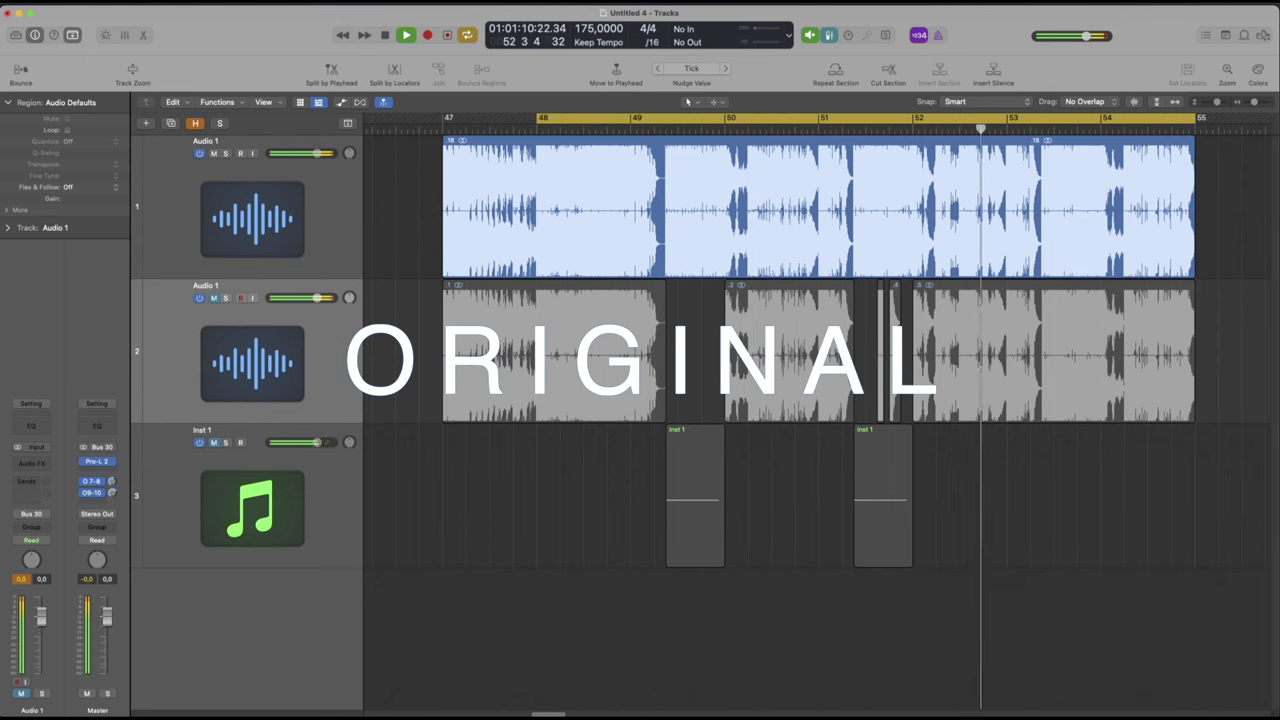
key("space")
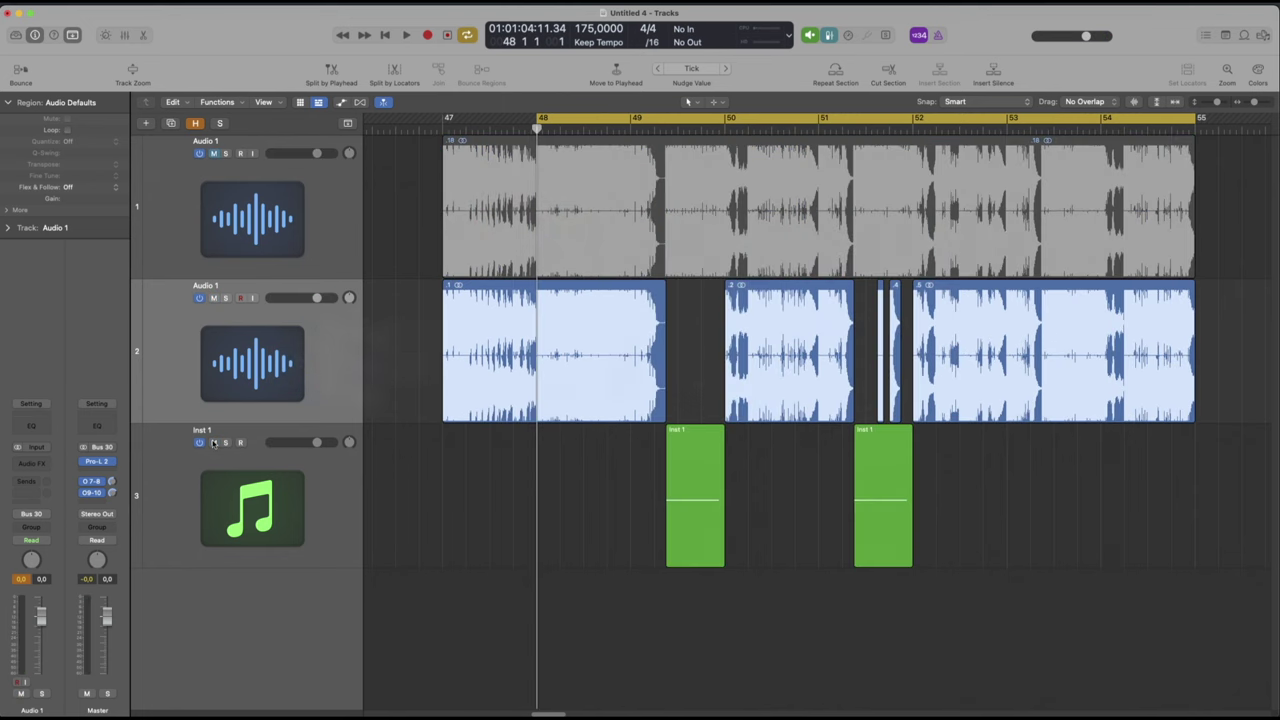
key("space")
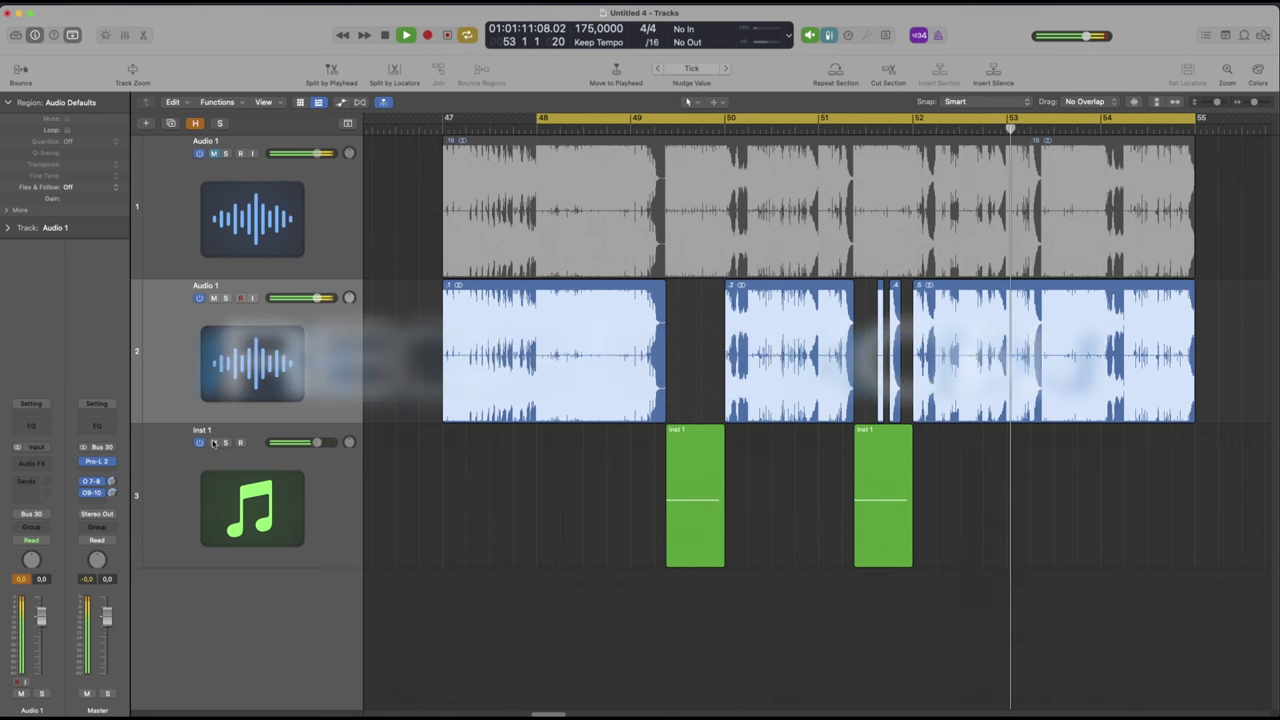
key("space")
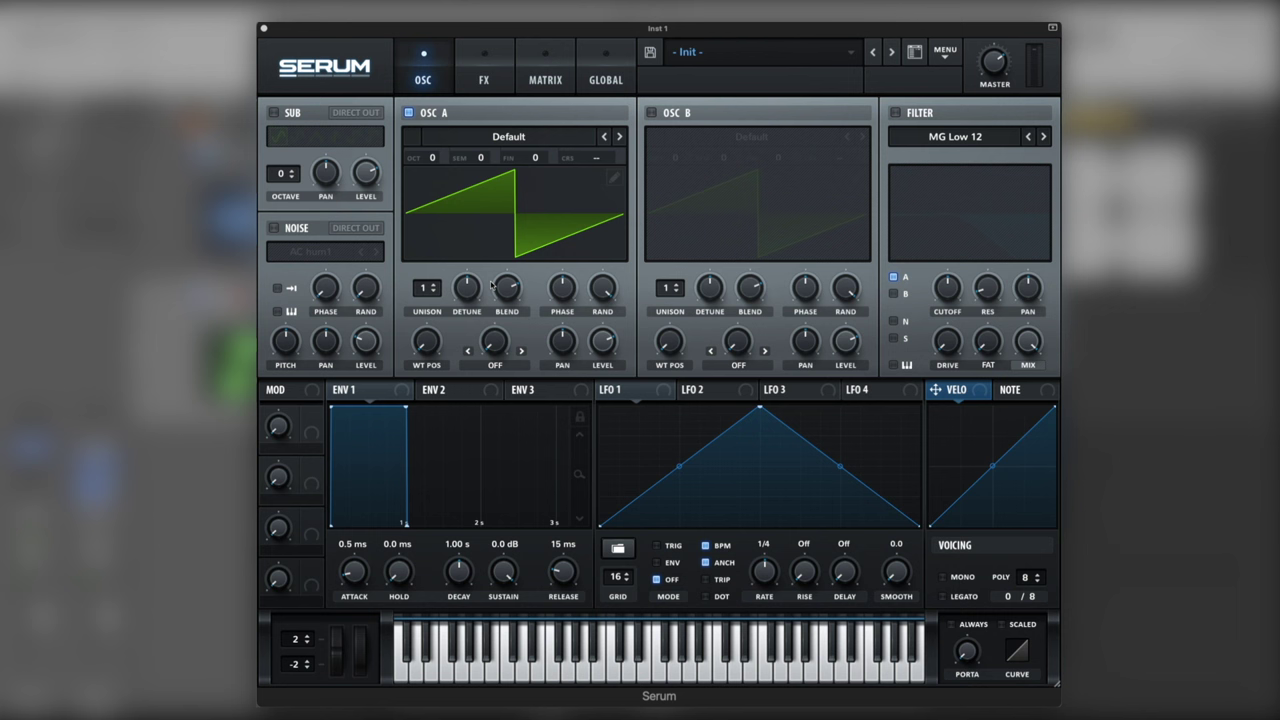
Step: Make oscillator A a Basic Shapes sine at −2 octaves and enable oscillator B raised one octave
left_click(521, 137)
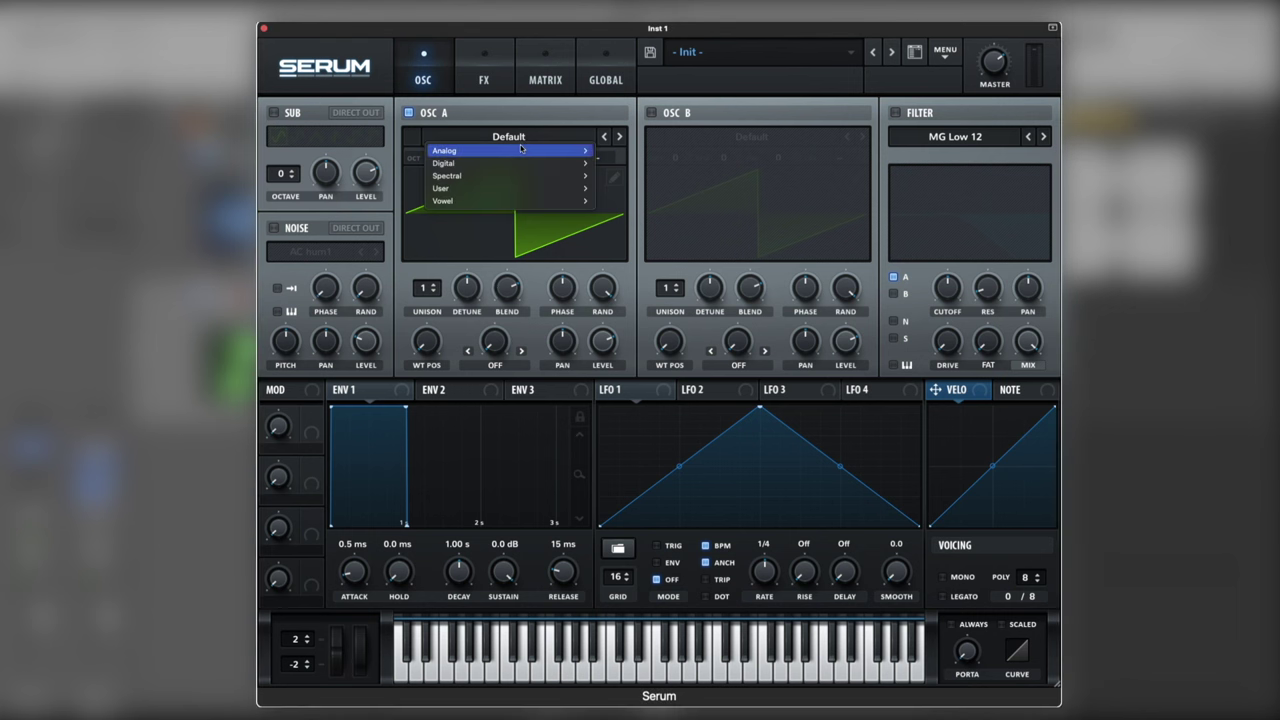
mouse_move(522, 150)
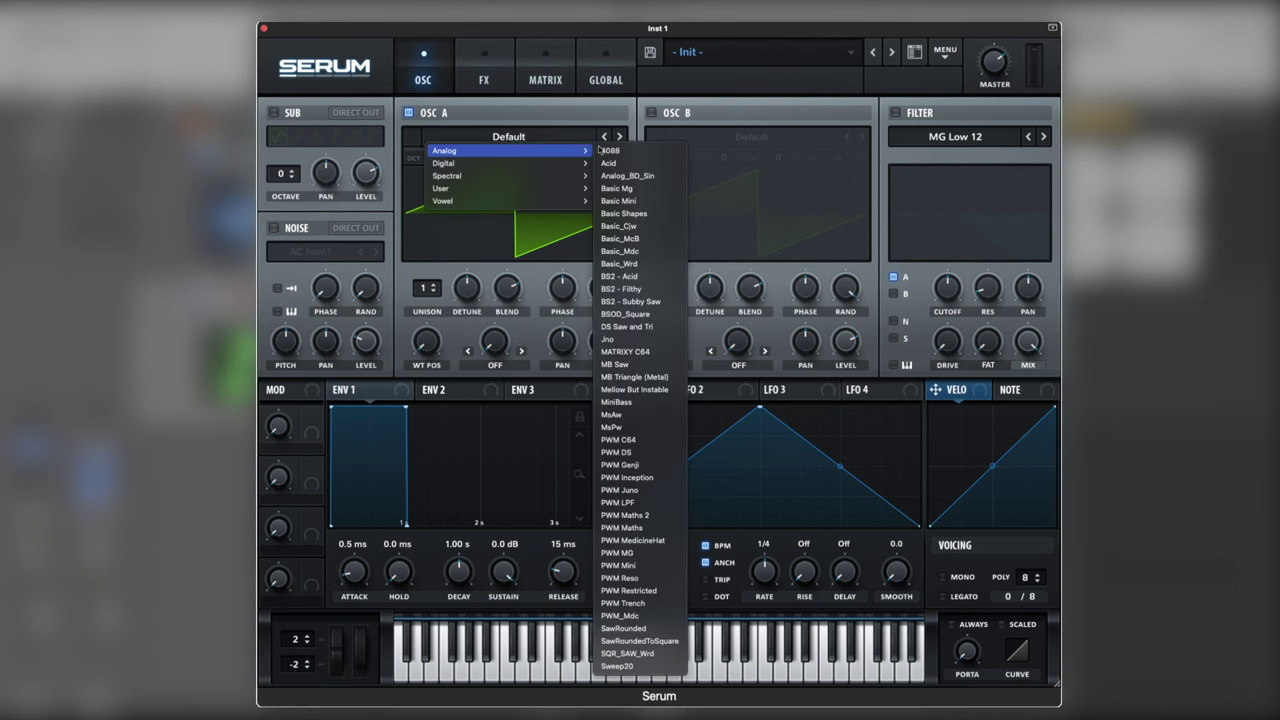
left_click(648, 213)
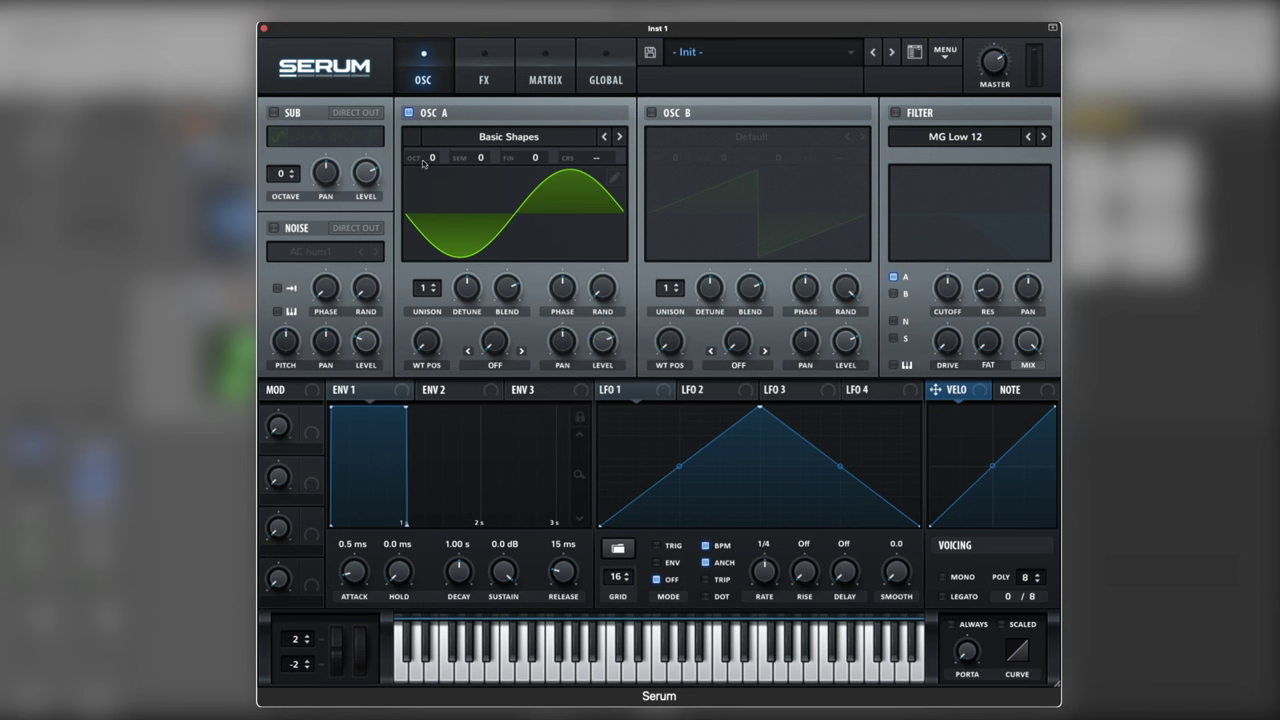
left_click_drag(430, 160, 430, 196)
left_click(652, 112)
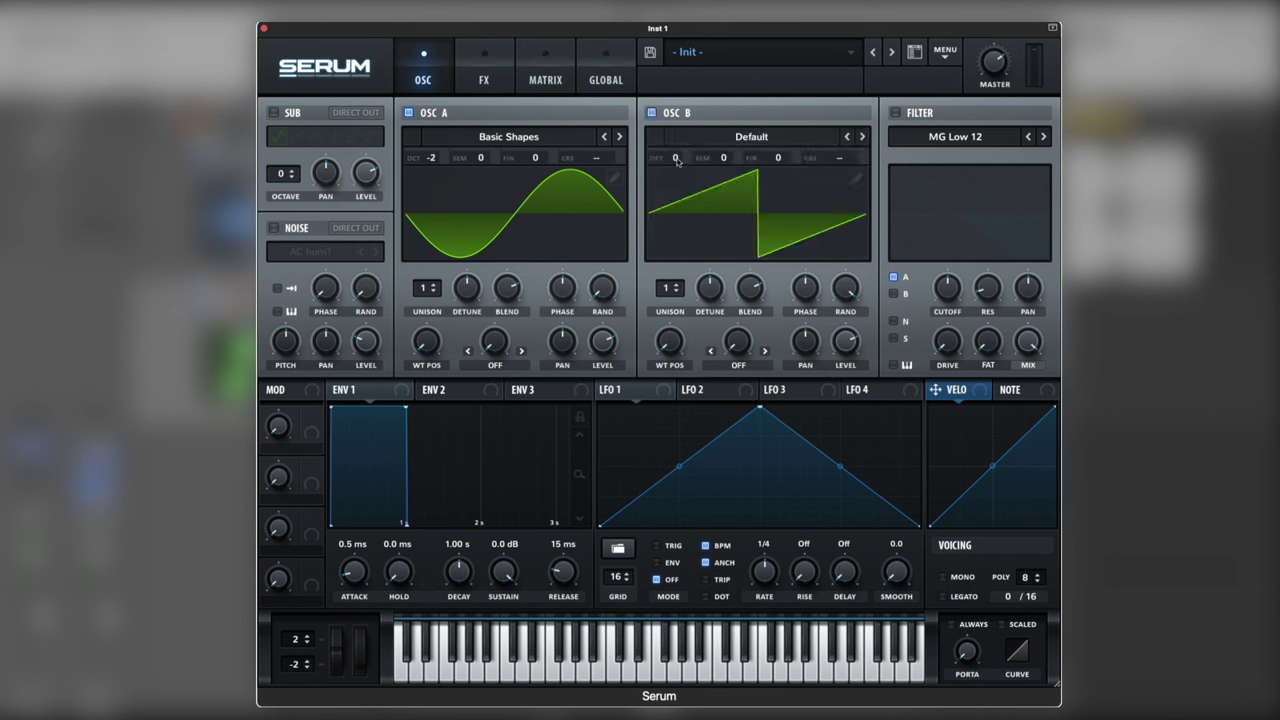
left_click_drag(678, 157, 733, 103)
Step: Enable a Low 24 filter on oscillators A and B with 46% resonance, ~925 Hz cutoff, 15% drive
left_click(896, 113)
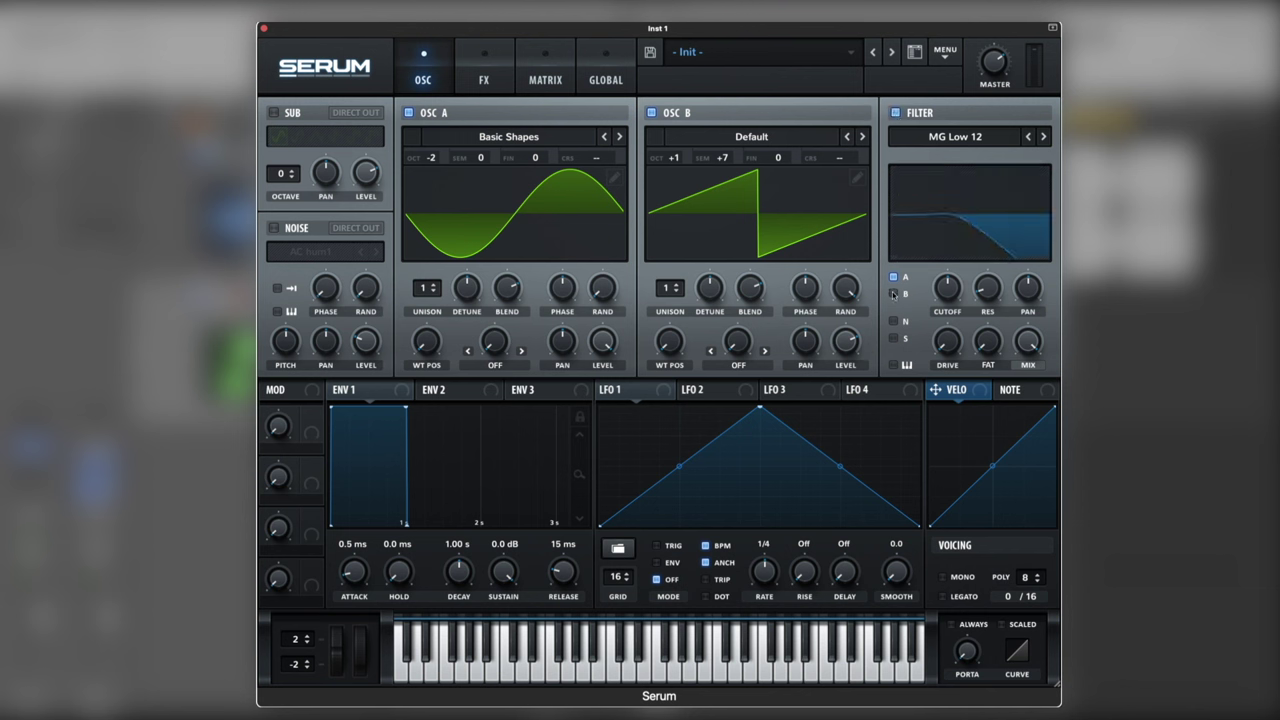
left_click(894, 294)
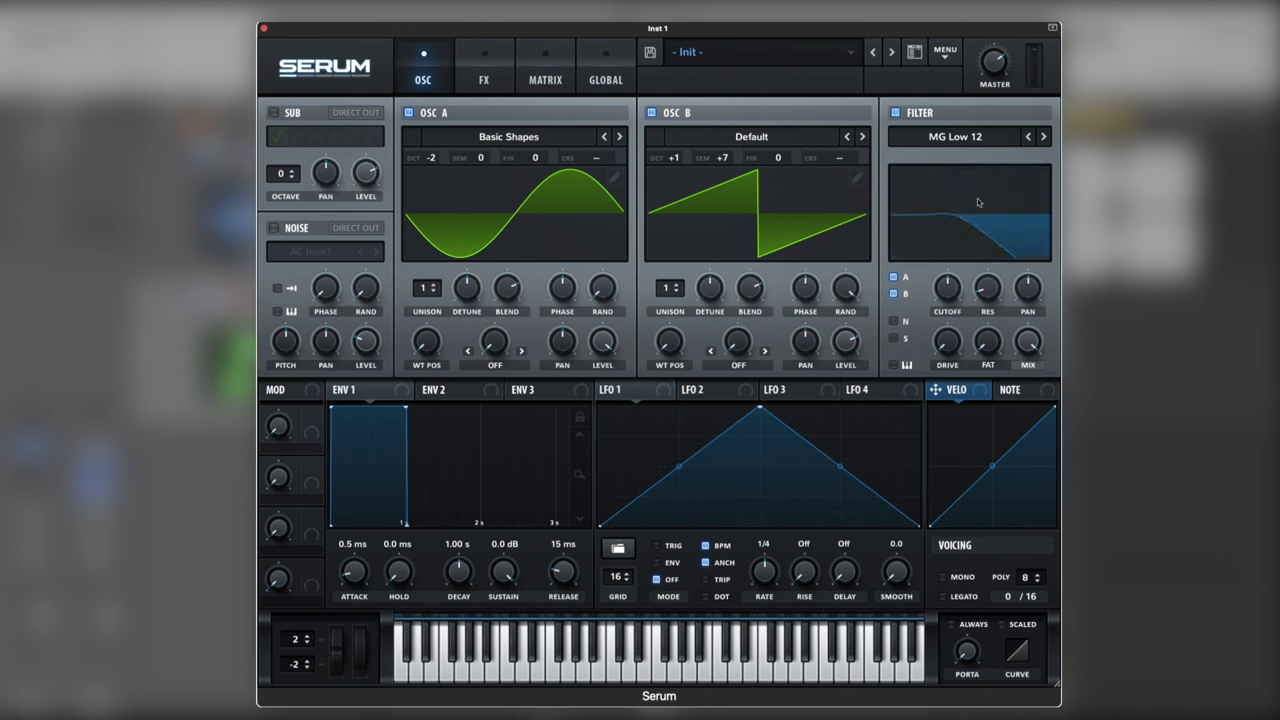
left_click(980, 139)
mouse_move(1005, 151)
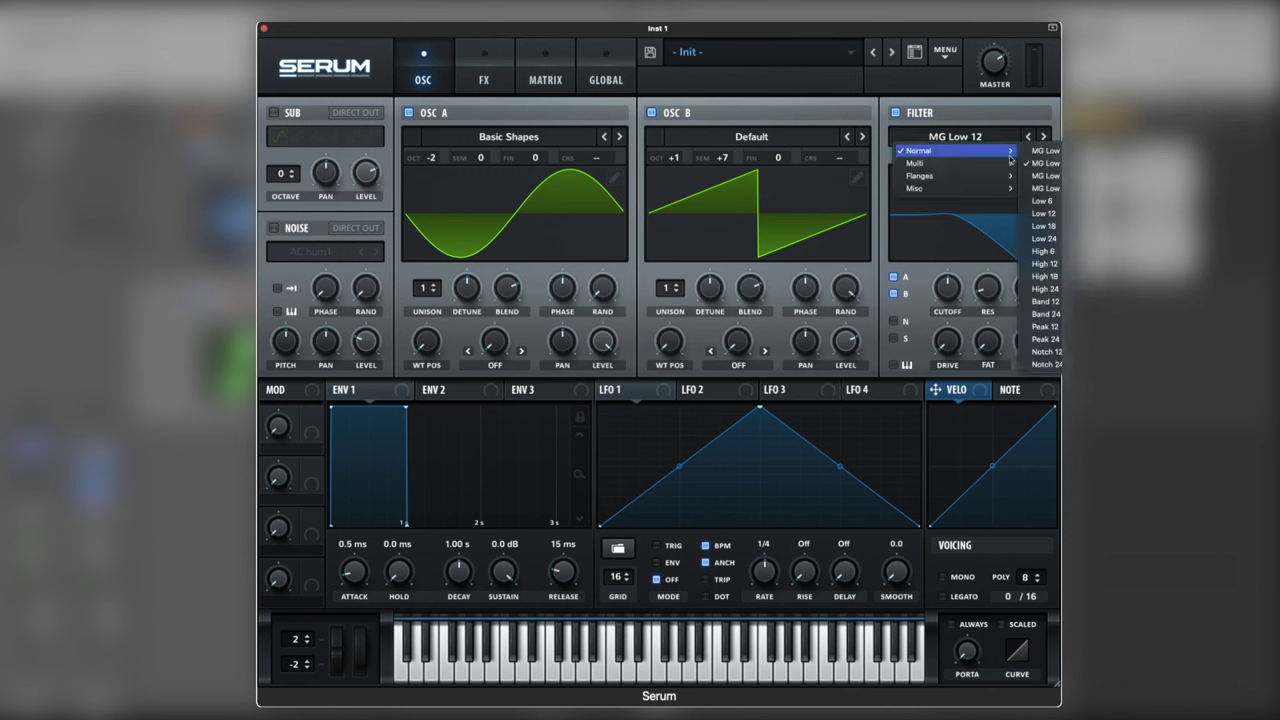
left_click(1056, 240)
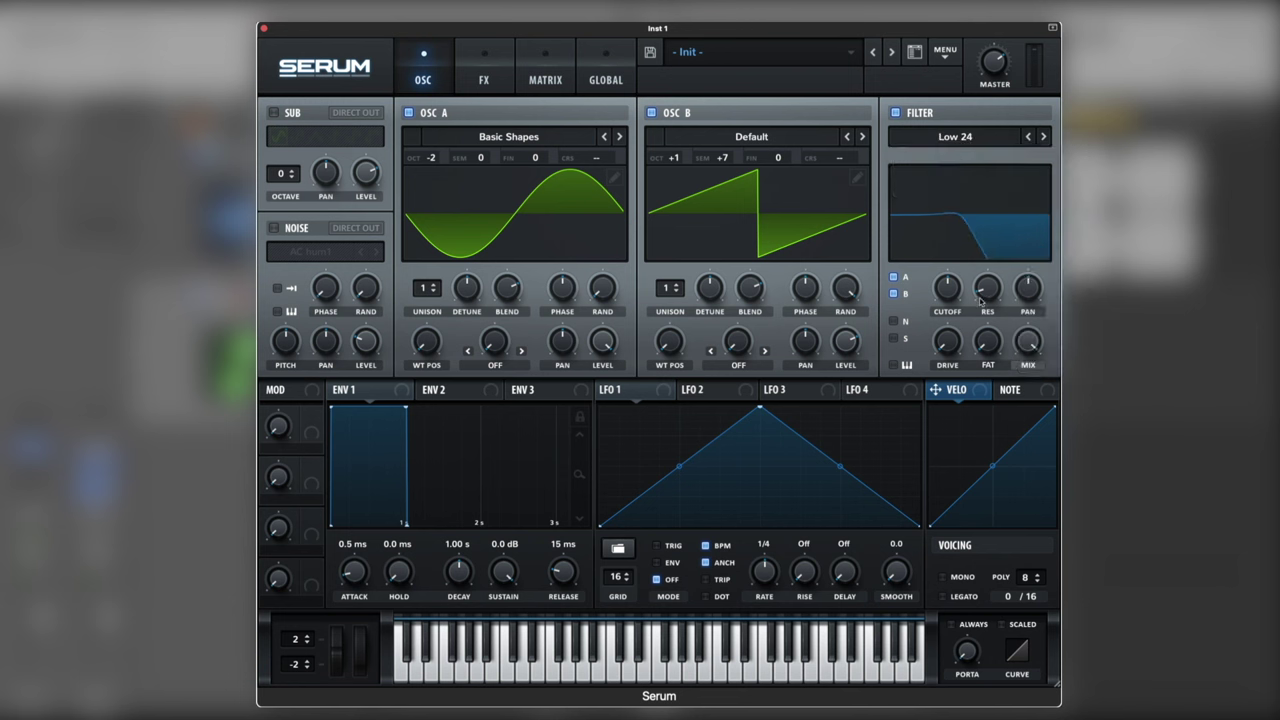
left_click_drag(985, 300, 978, 241)
left_click_drag(944, 292, 942, 280)
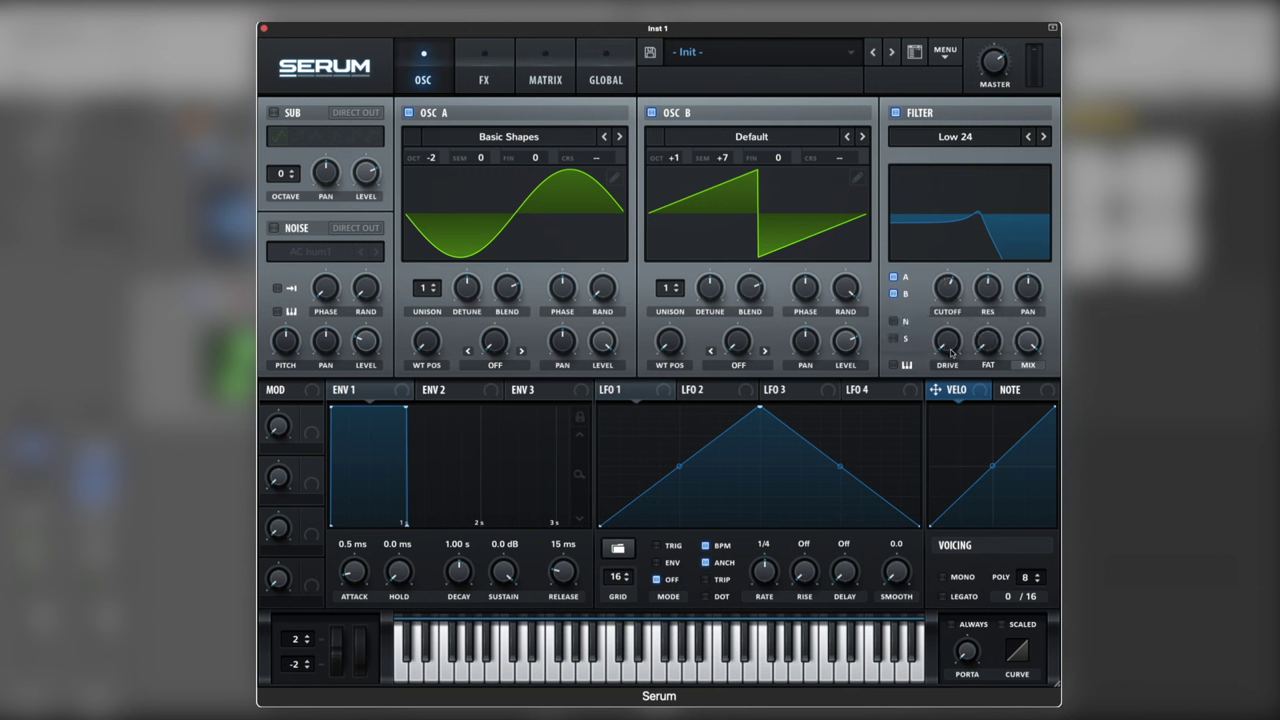
left_click_drag(952, 352, 952, 326)
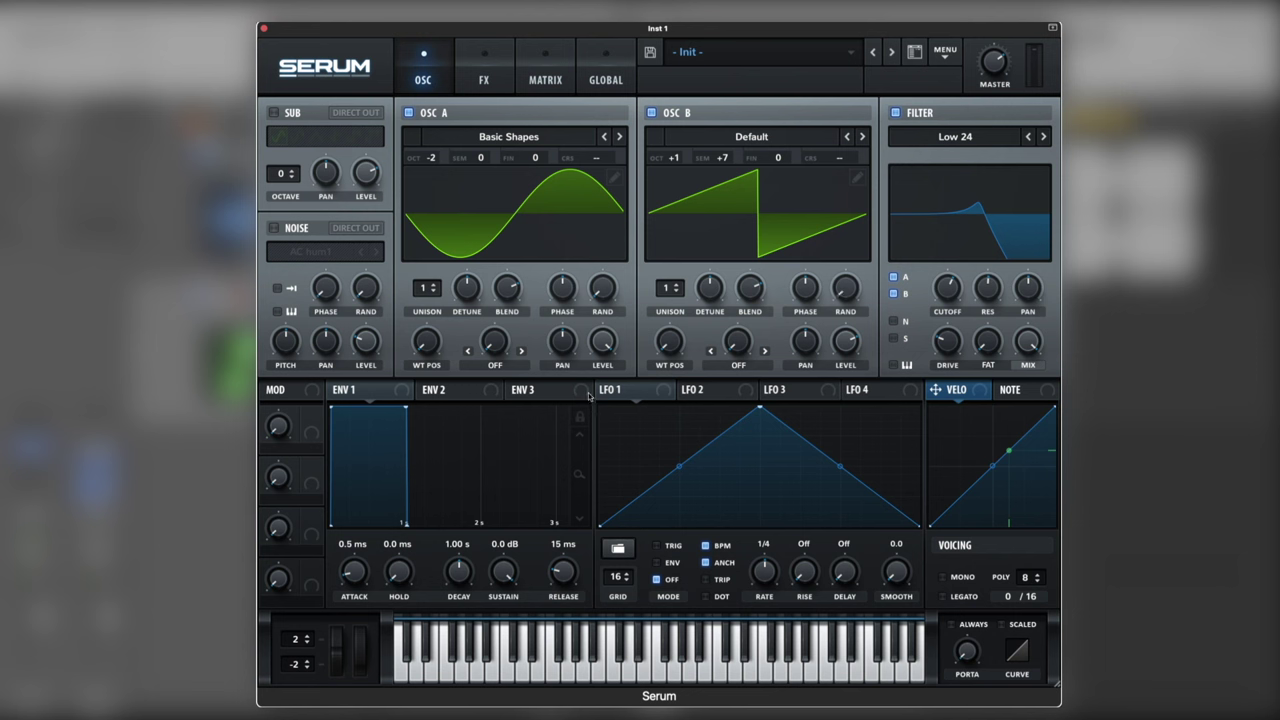
Step: In matrix row 1, route LFO 1 to Global master tuning as bipolar modulation
left_click(562, 62)
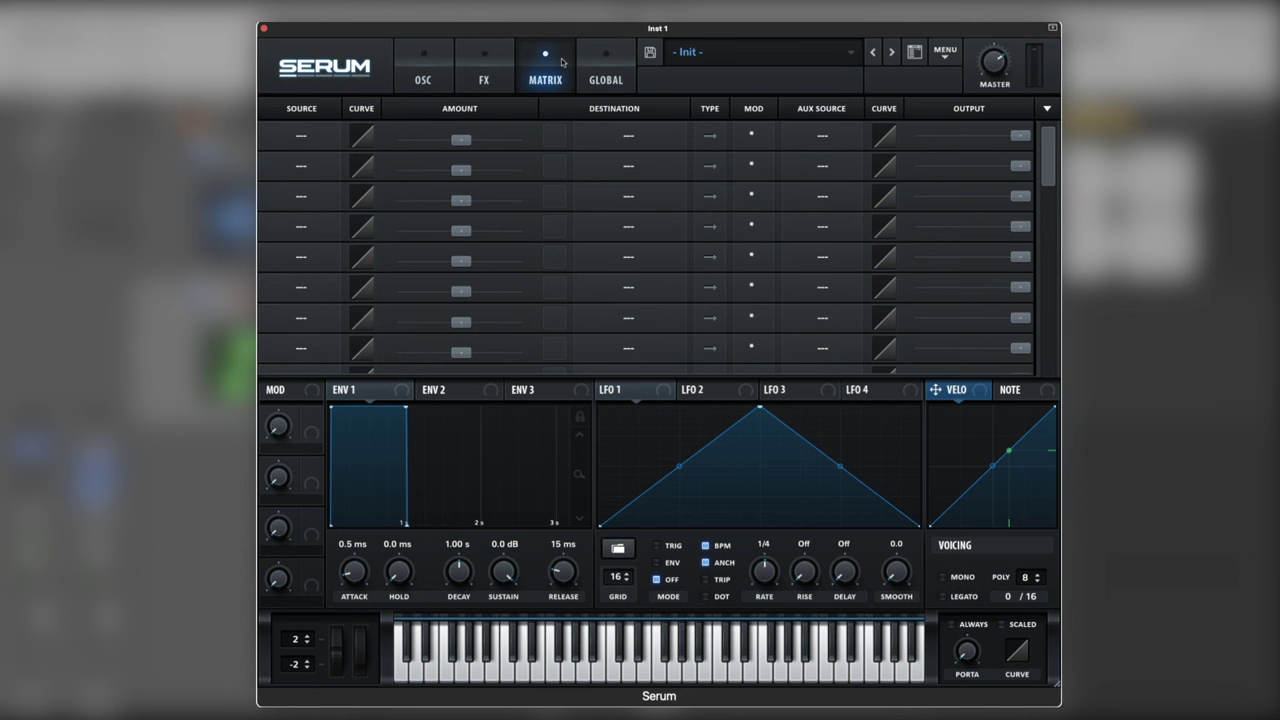
left_click(301, 137)
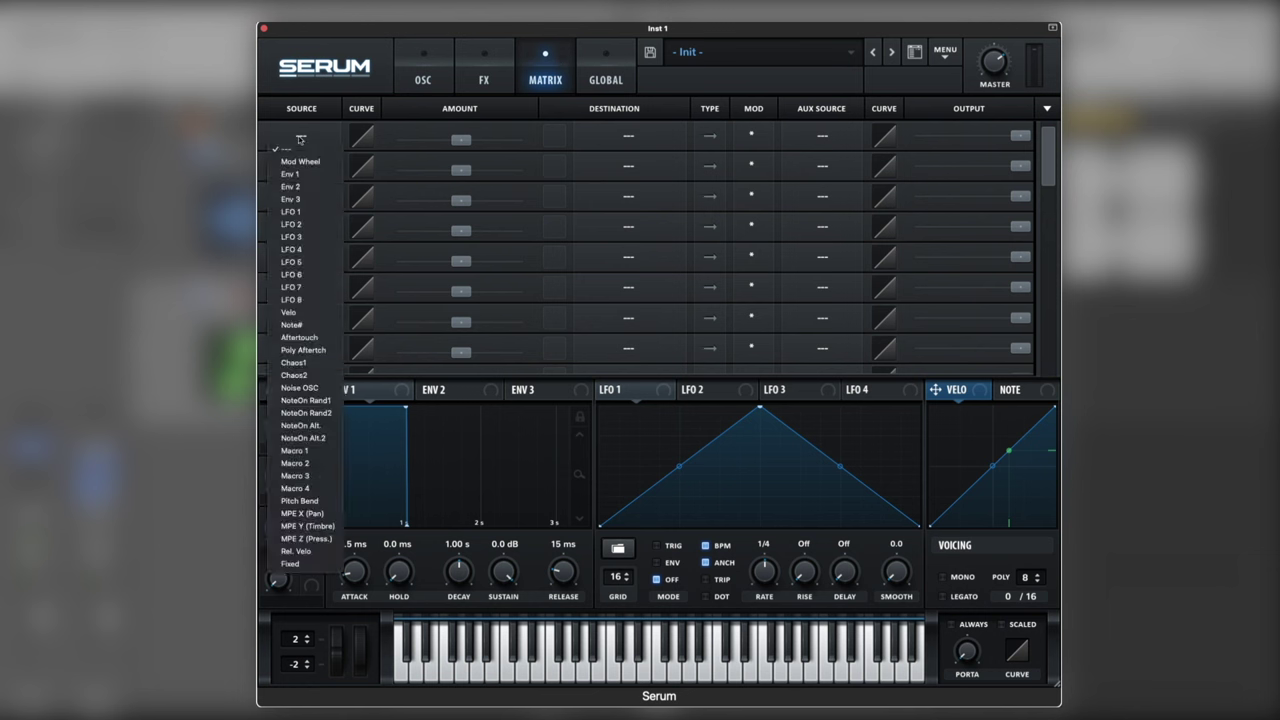
left_click(310, 211)
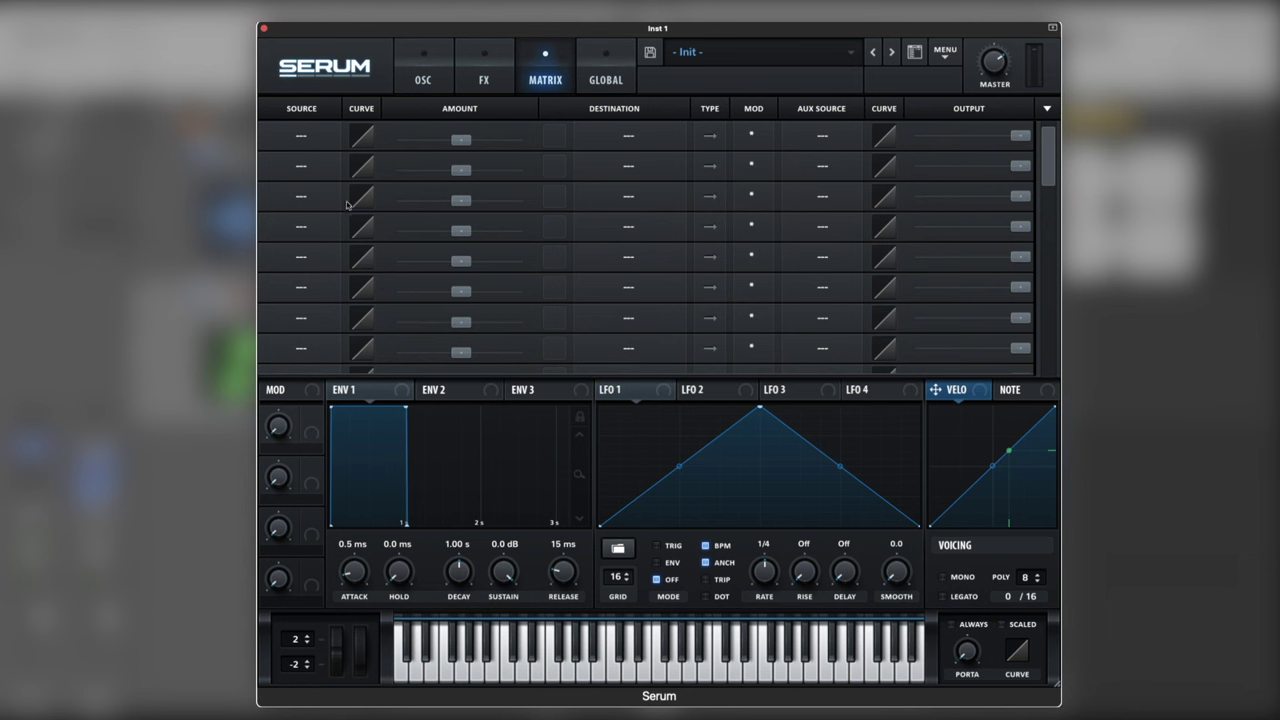
left_click(641, 142)
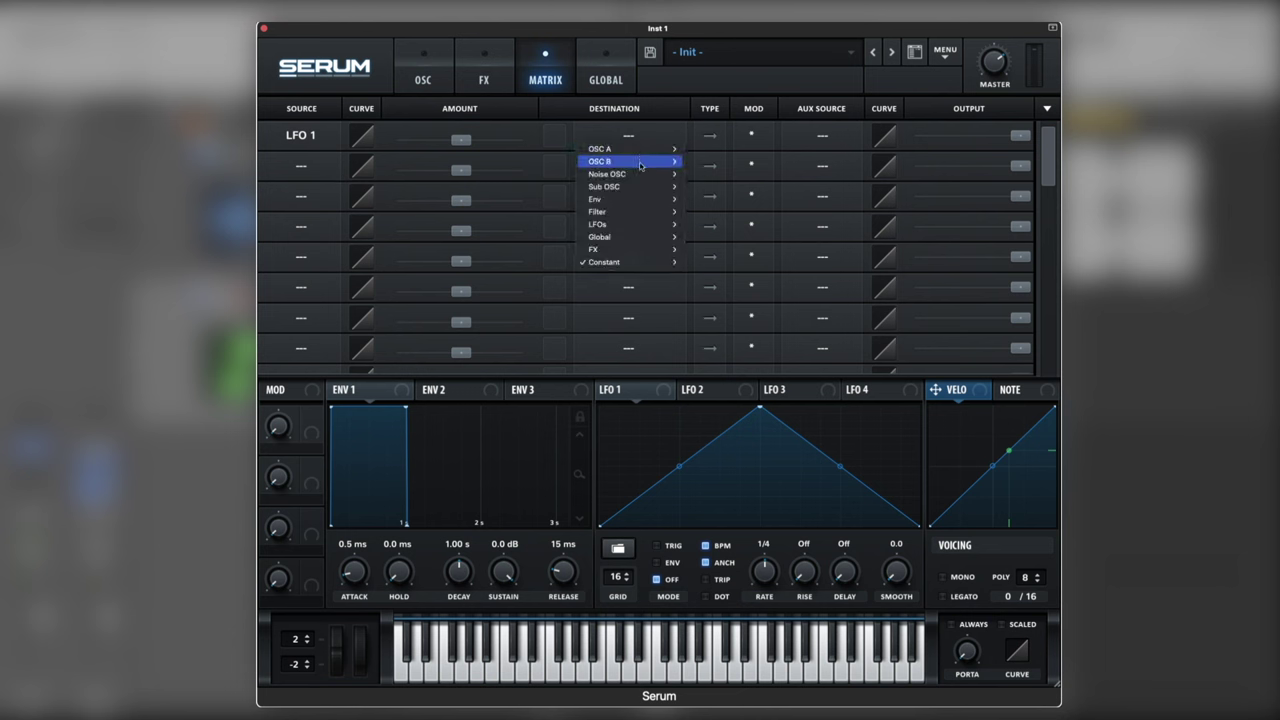
mouse_move(655, 239)
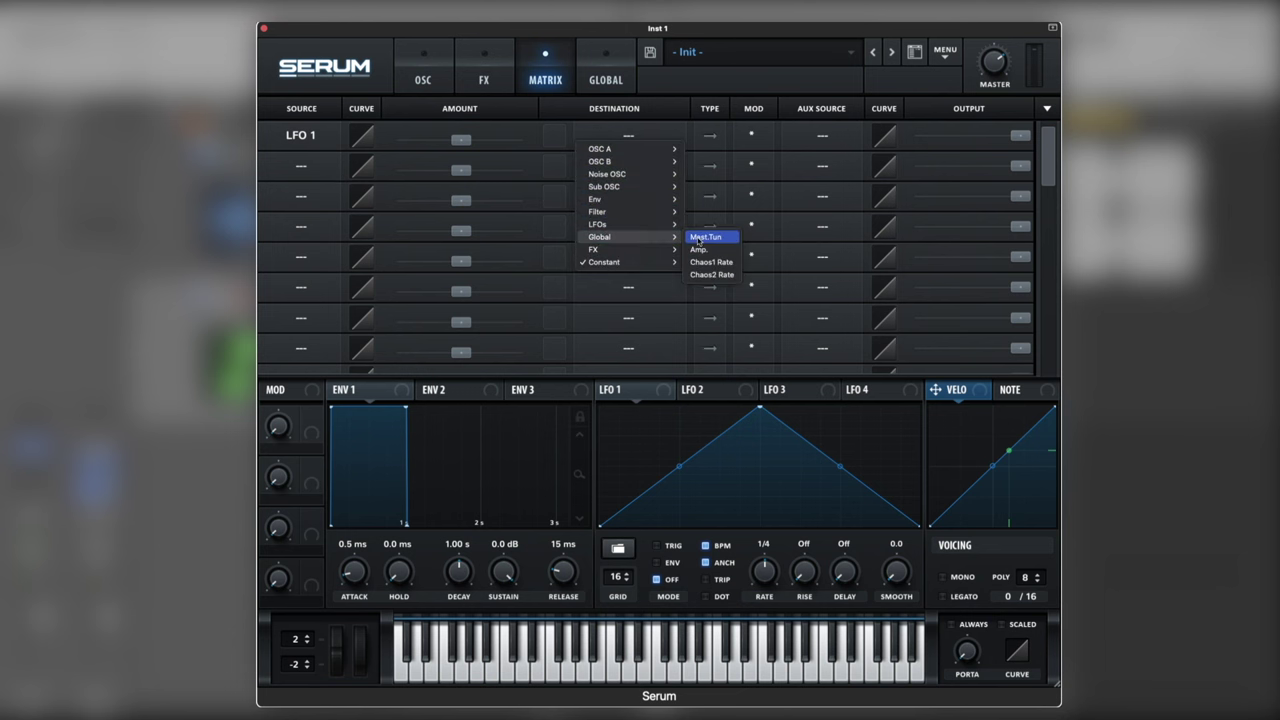
left_click(700, 238)
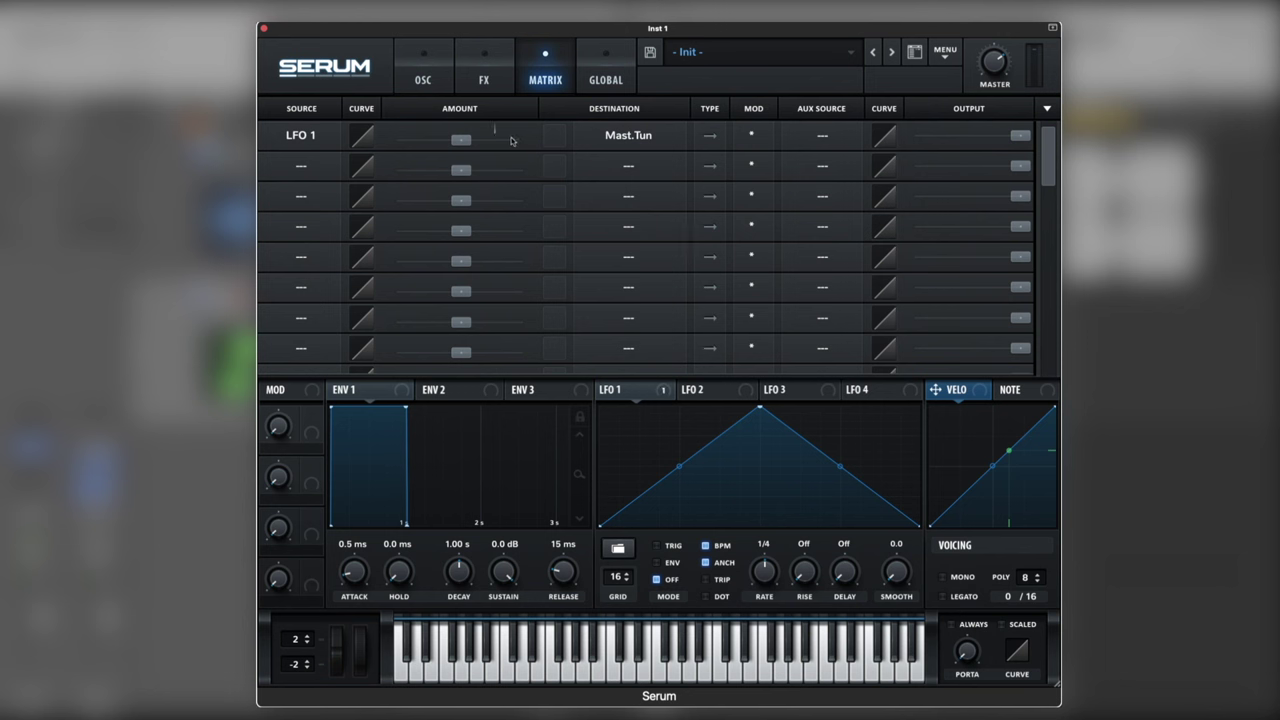
left_click(710, 139)
mouse_move(462, 144)
Step: Make LFO 1 a one-bar envelope with a bowed falling curve and lengthen Env 1 release to 94 ms
left_click(661, 563)
mouse_move(764, 578)
left_mouse_down()
mouse_move(762, 562)
mouse_move(764, 590)
left_mouse_up()
left_click_drag(760, 410, 650, 464)
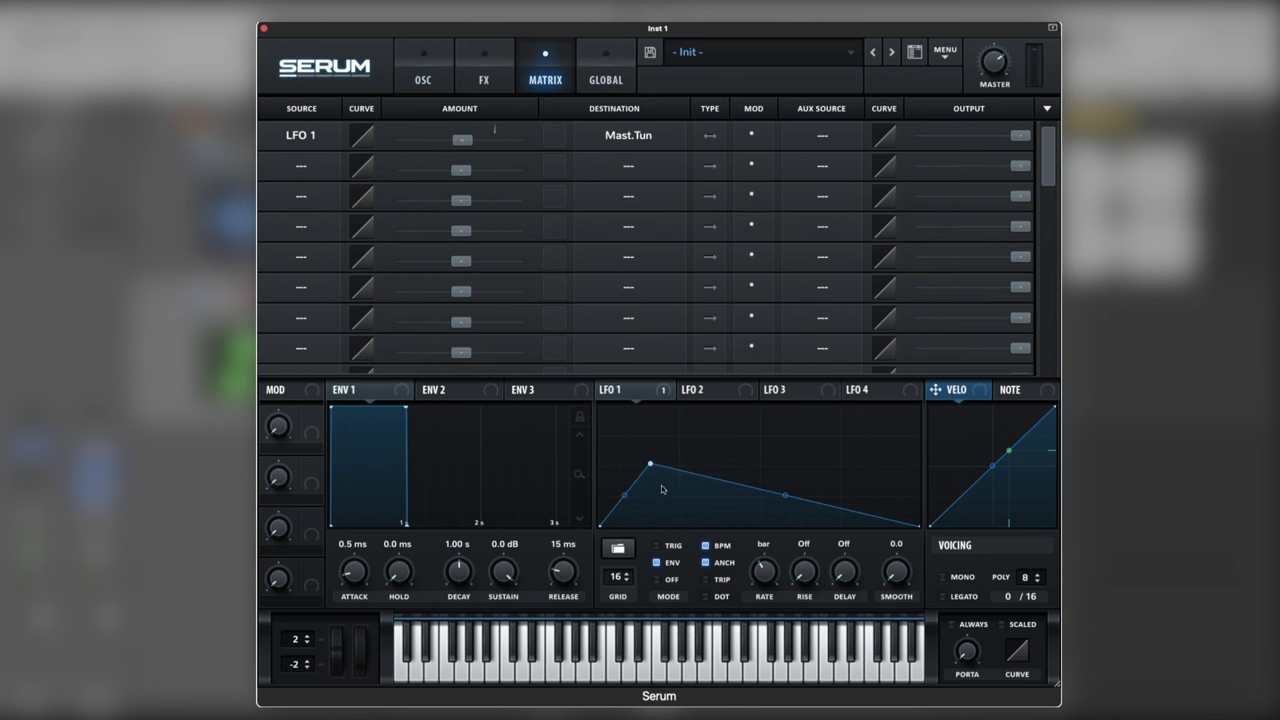
left_click_drag(650, 464, 597, 468)
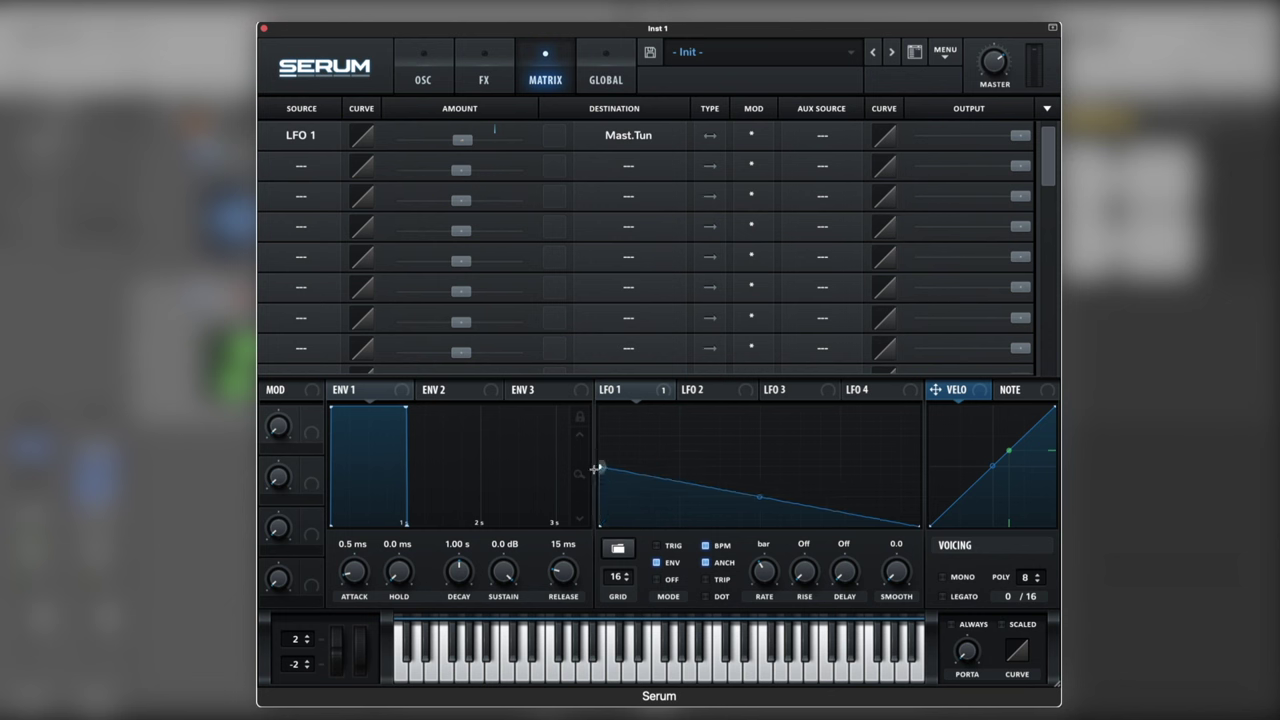
double_click(803, 505)
left_click_drag(802, 506, 802, 539)
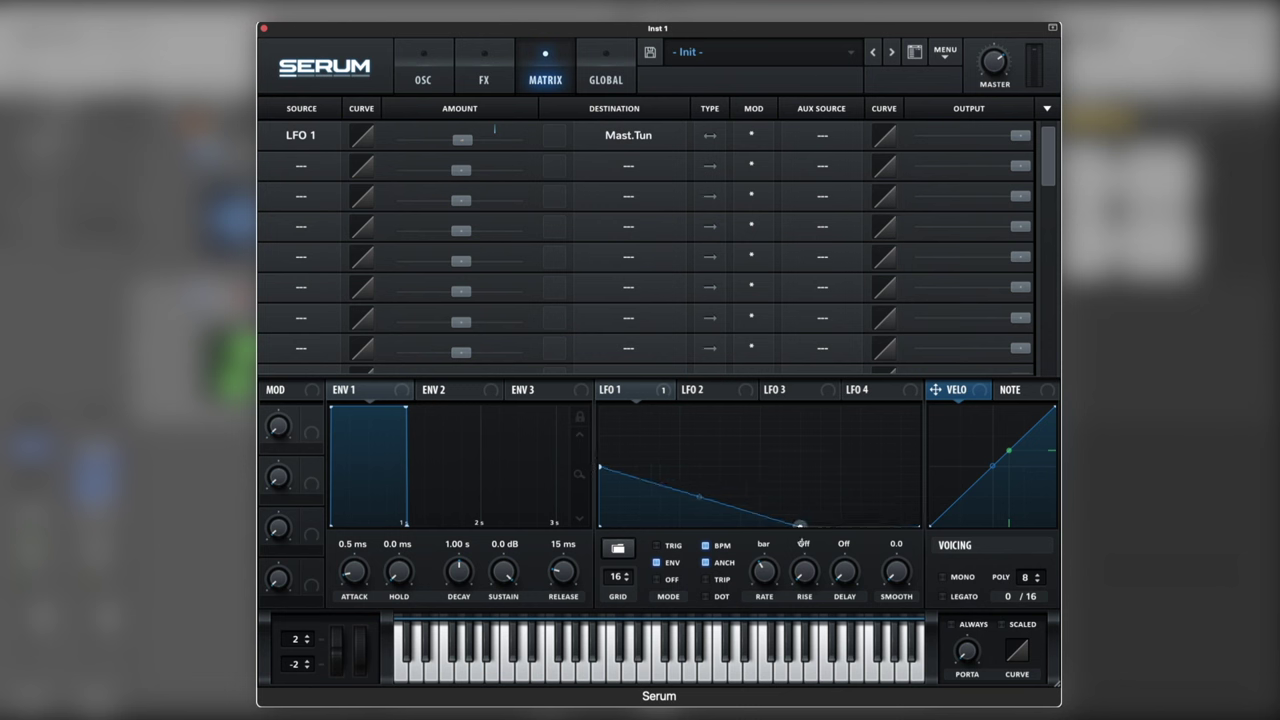
left_click_drag(698, 497, 698, 486)
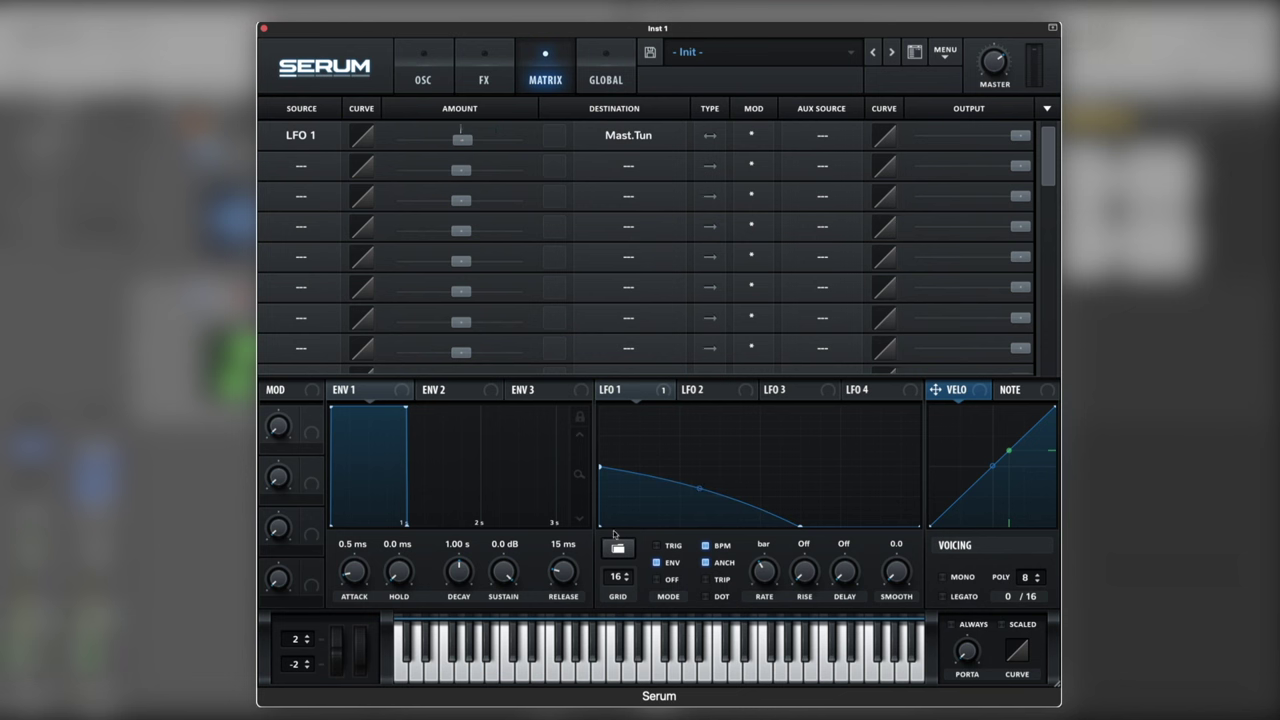
left_click_drag(562, 578, 562, 567)
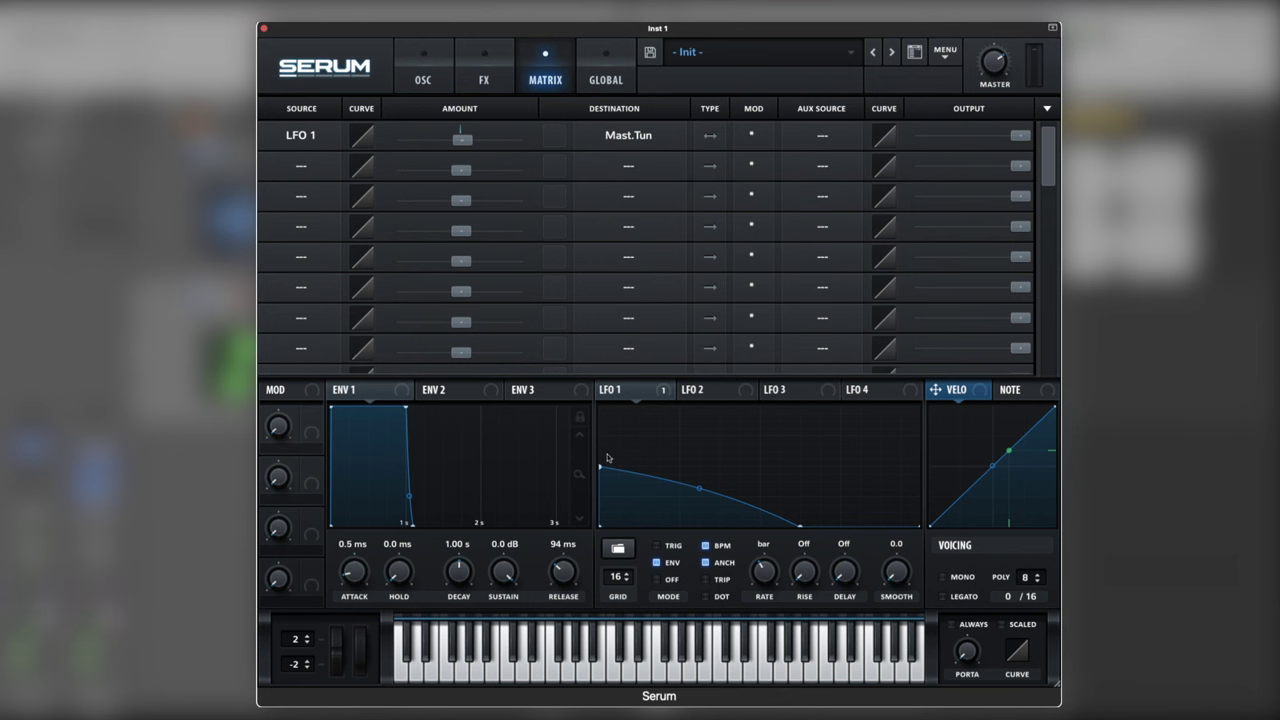
Step: Add a point to the LFO 1 curve and lift its middle node slightly for a gentler decay
double_click(624, 472)
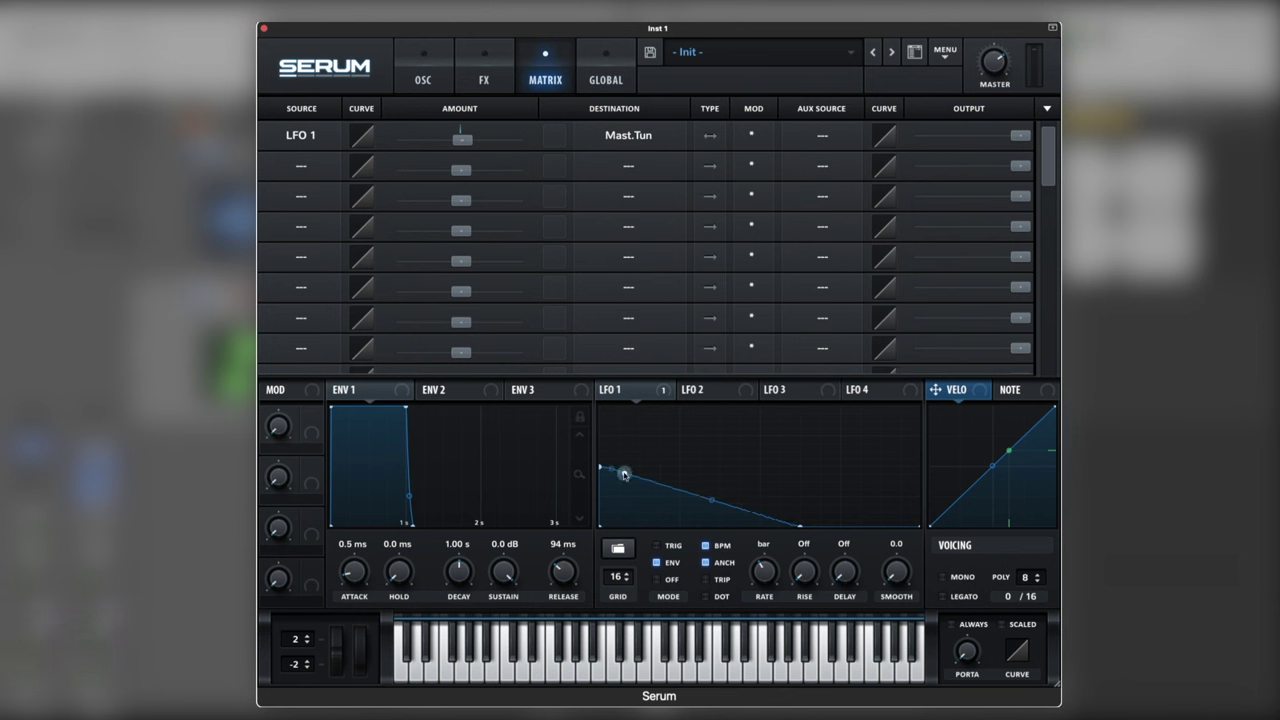
mouse_move(624, 474)
left_mouse_down()
mouse_move(585, 424)
mouse_move(607, 478)
left_mouse_up()
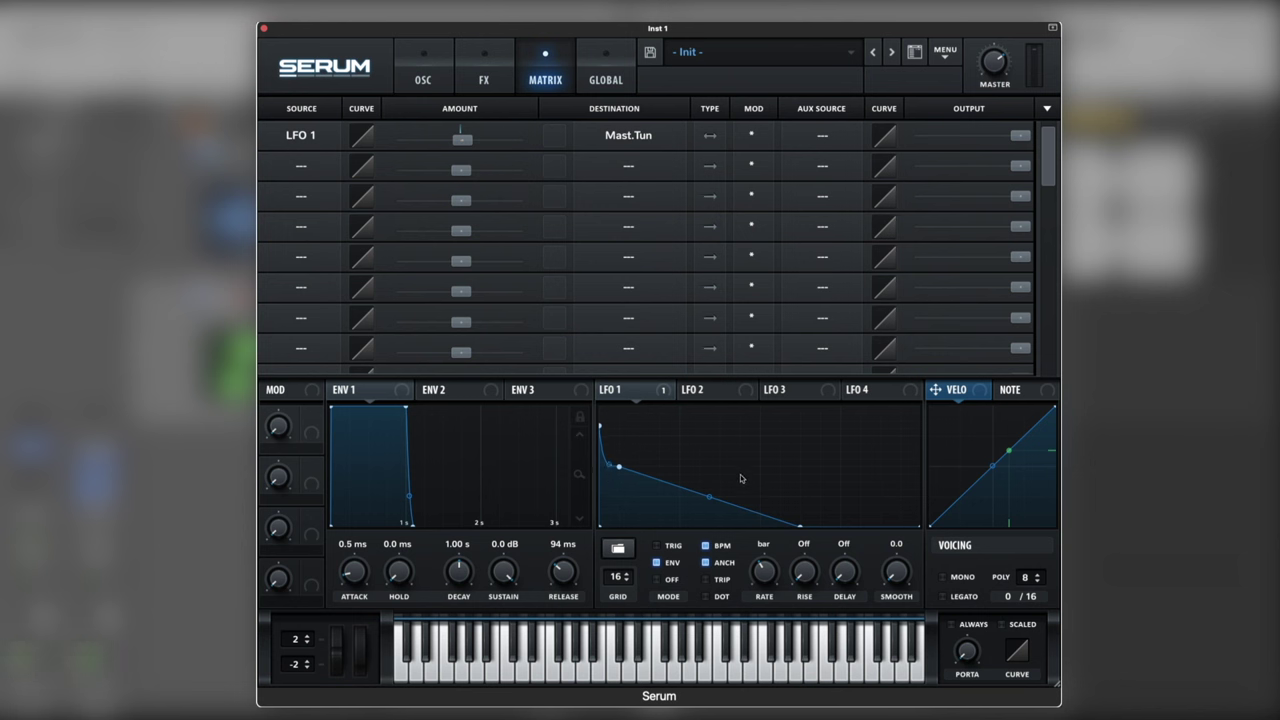
left_click_drag(708, 498, 708, 492)
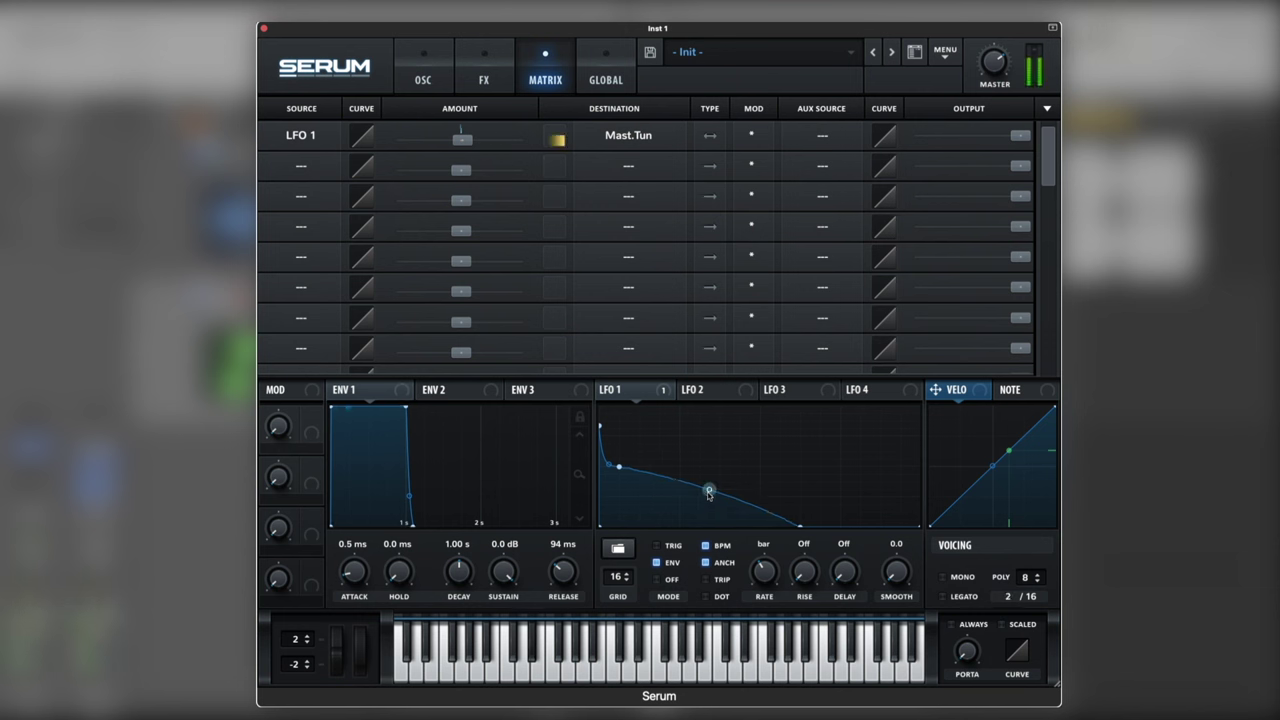
left_click_drag(709, 494, 710, 491)
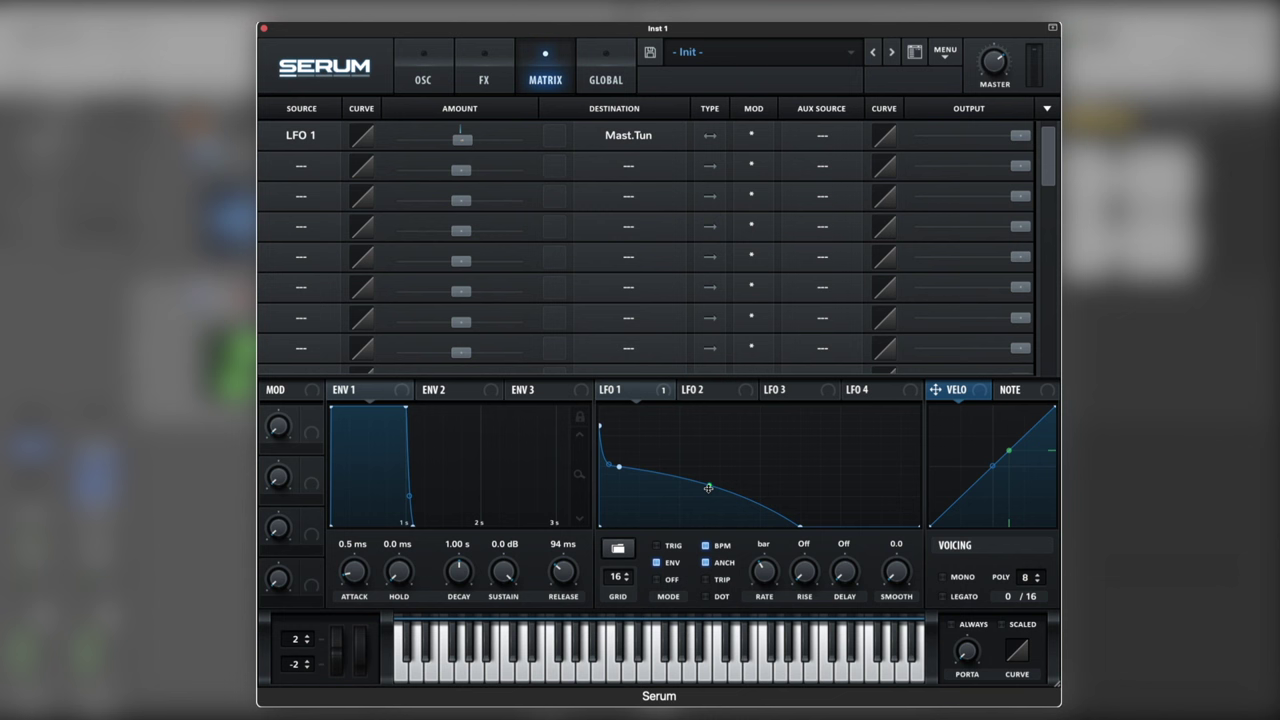
Step: Enable Distortion in the FX rack as Zero-Square with drive at about 46%
left_click(501, 74)
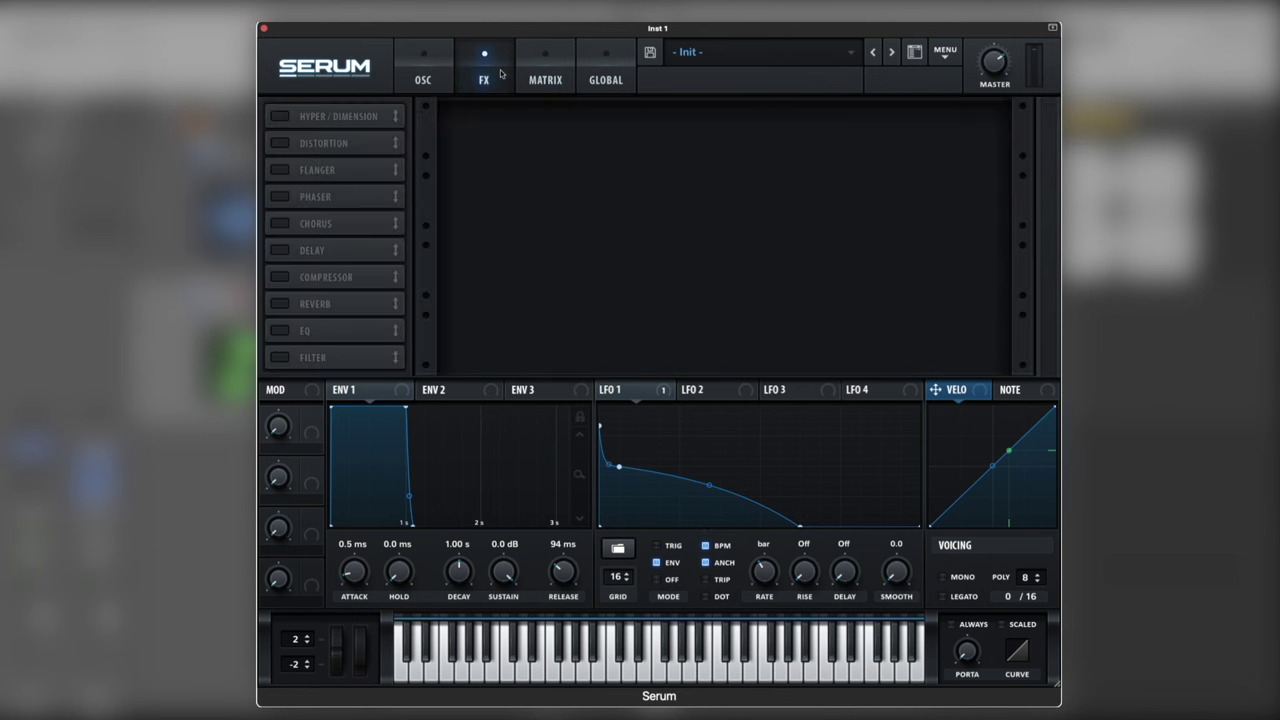
left_click(283, 146)
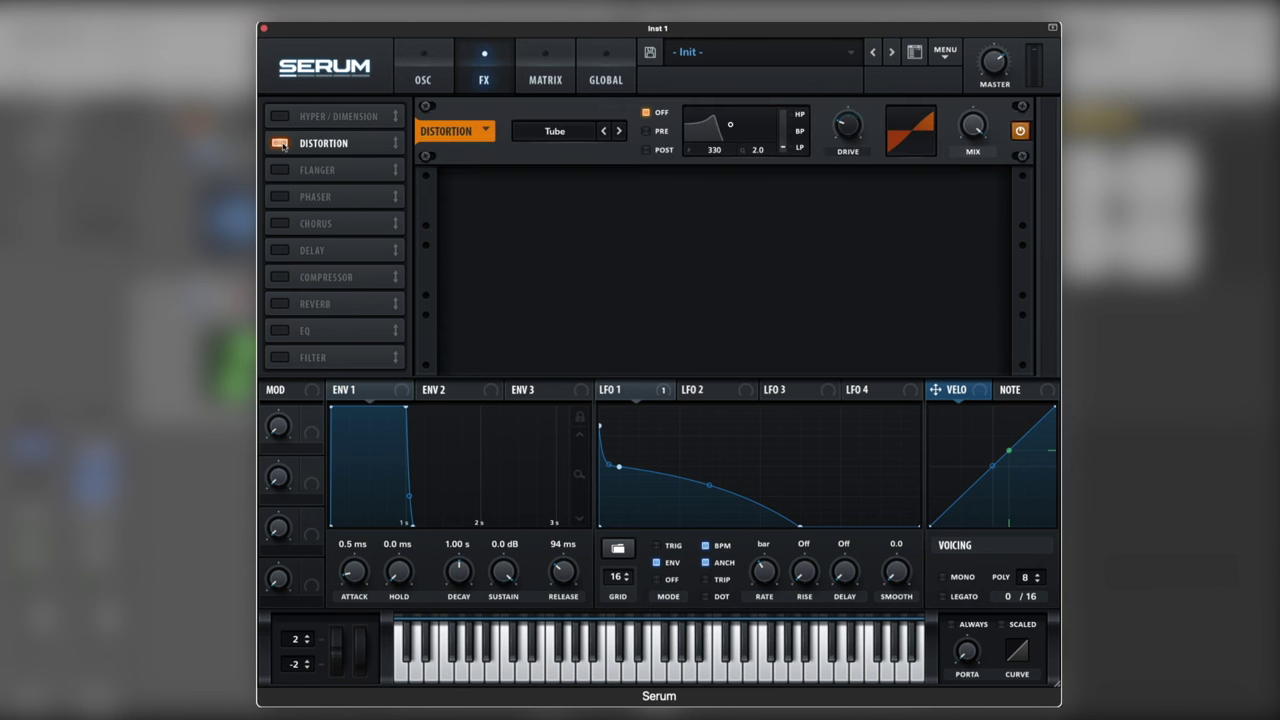
left_click(575, 138)
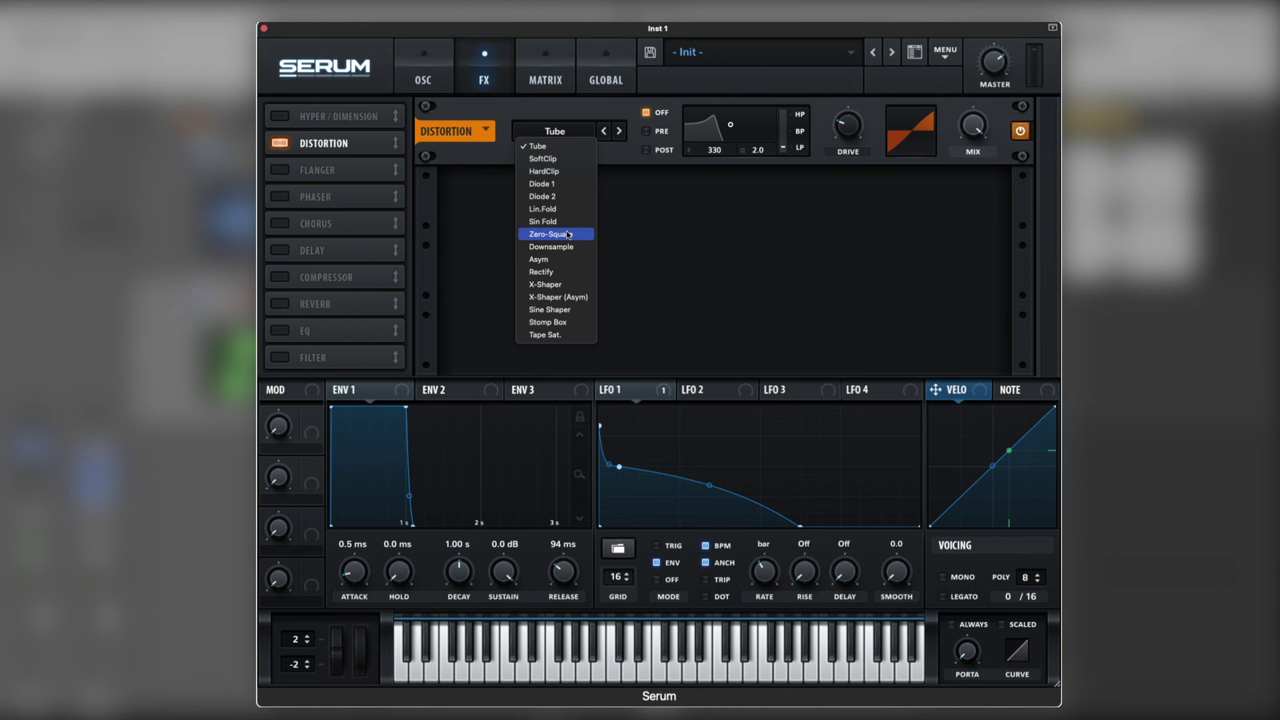
left_click(717, 158)
left_click_drag(849, 140, 842, 74)
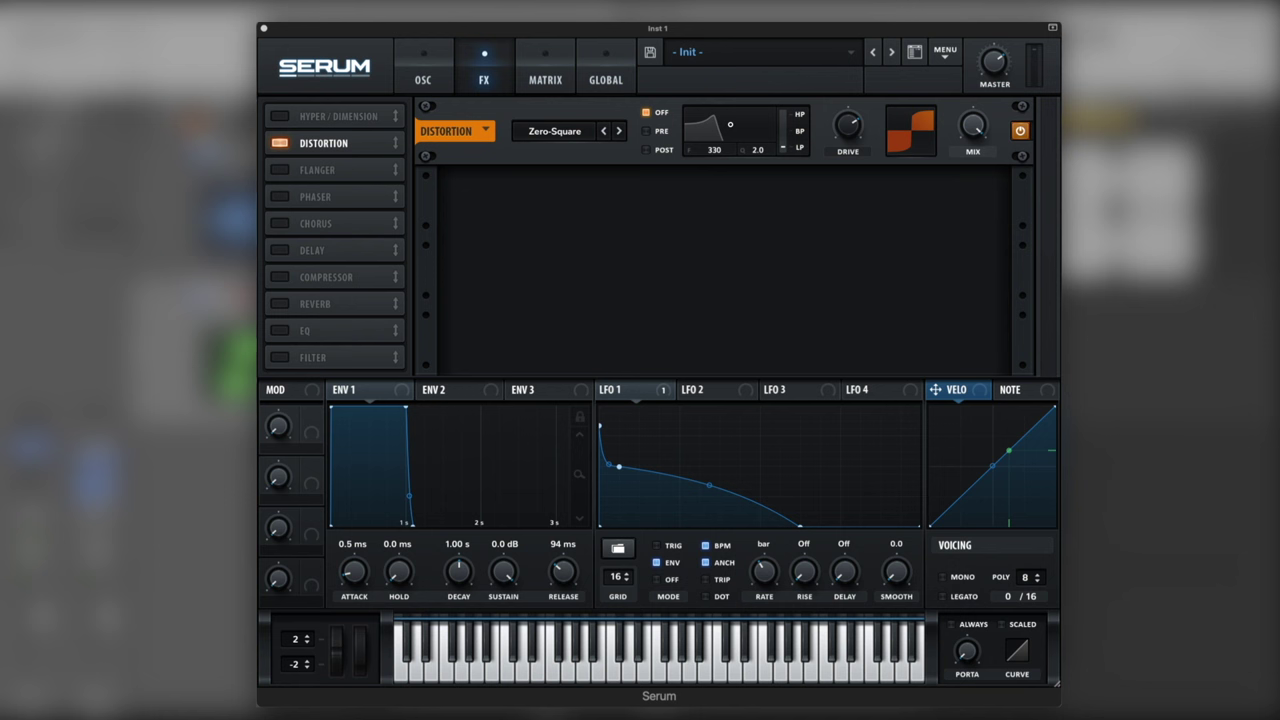
Step: Enable Chorus with 0 Hz rate, HPF and 13.8 ms depth, and move the Filter slot below it
left_click(284, 223)
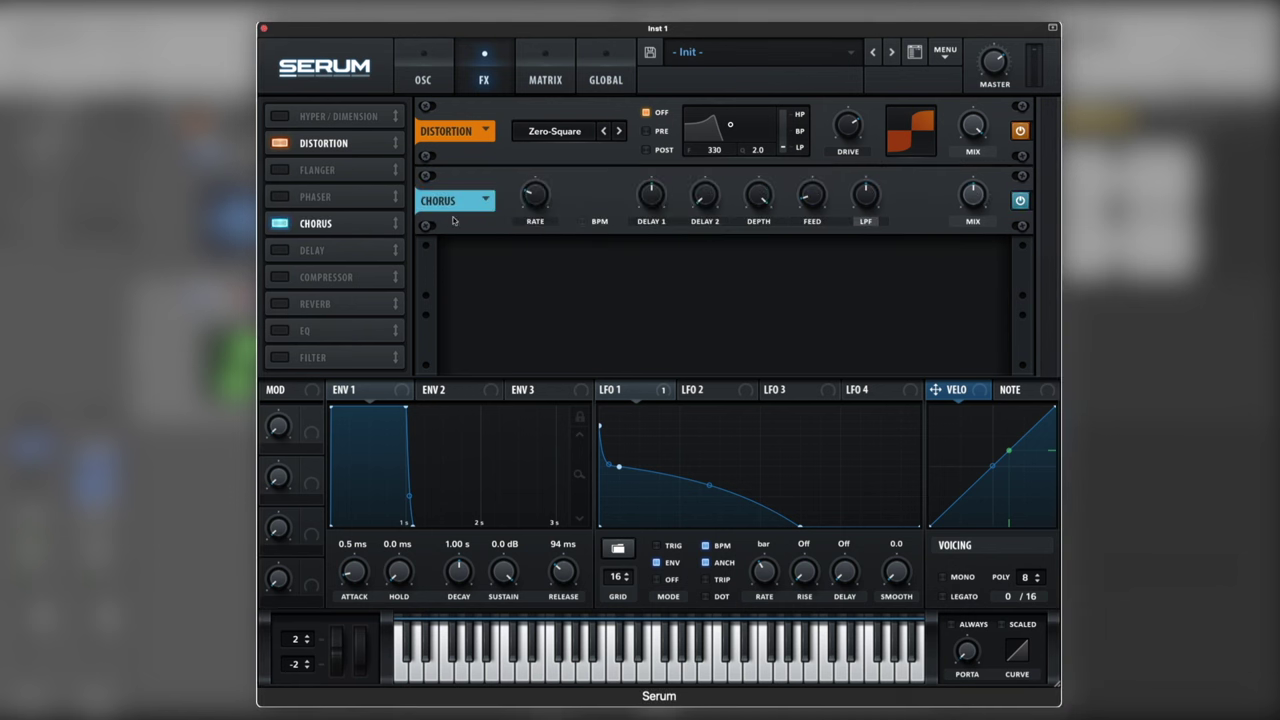
left_click_drag(548, 192, 546, 352)
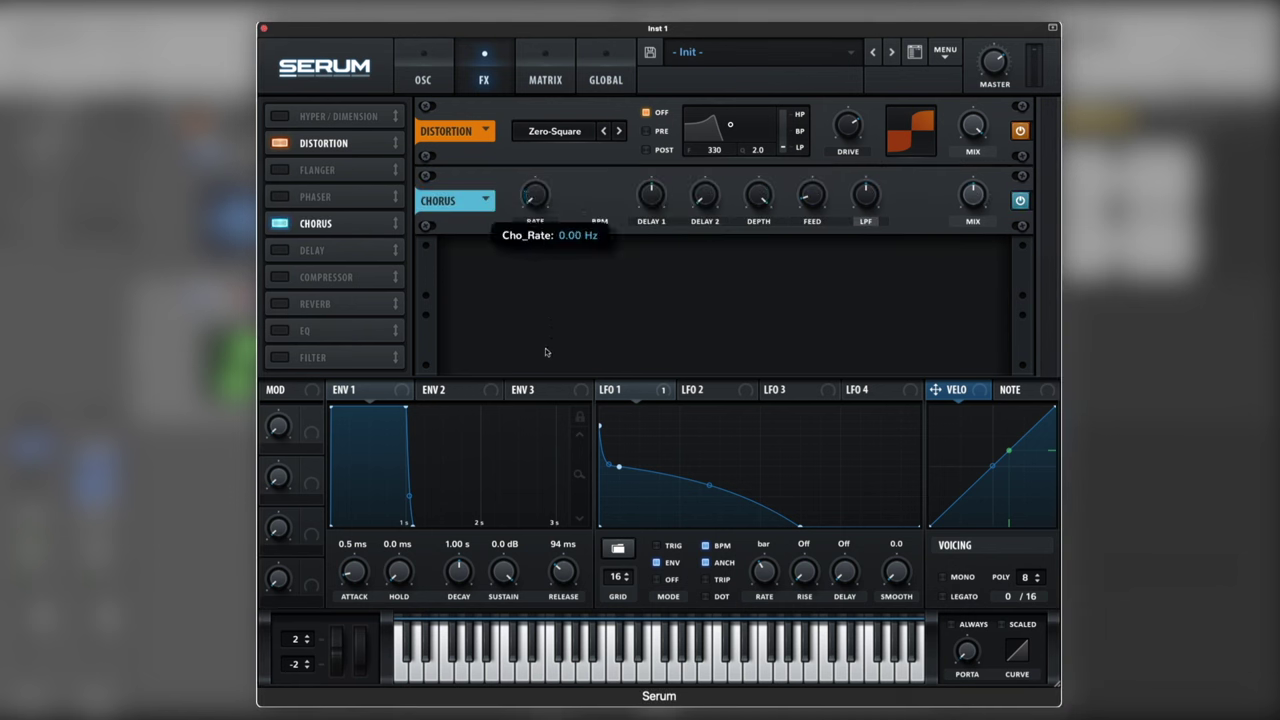
left_click(866, 221)
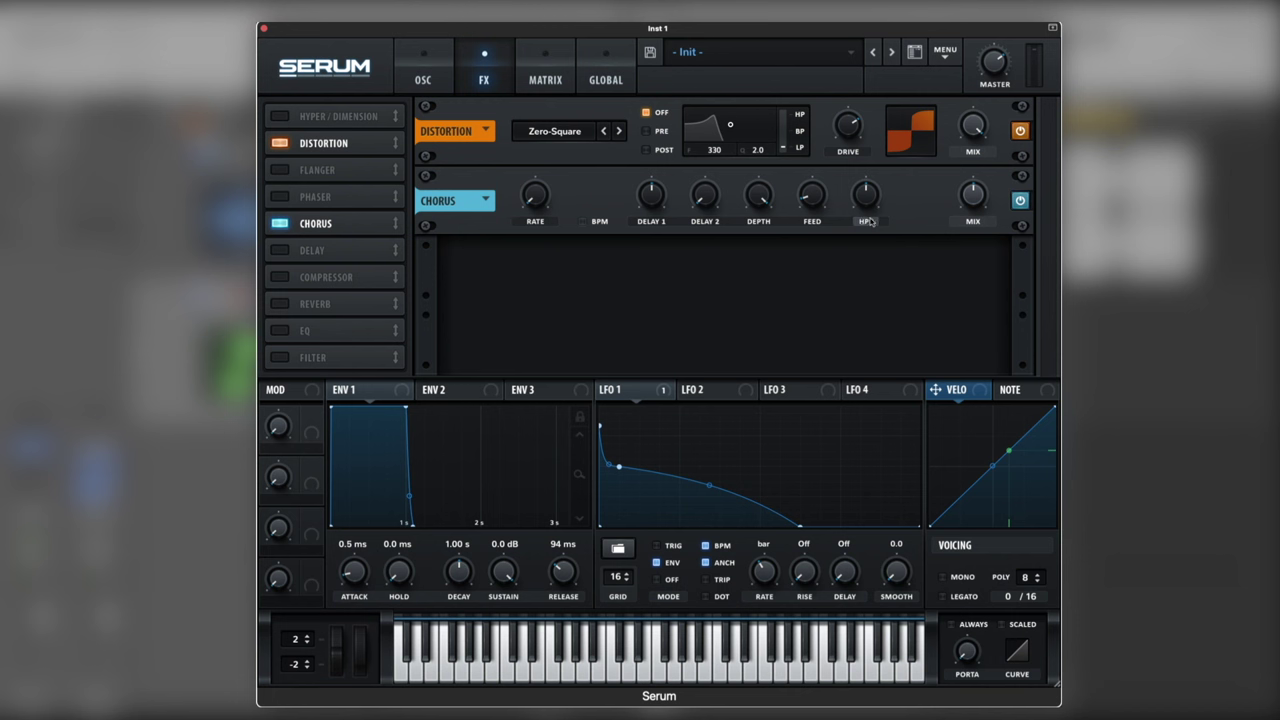
mouse_move(868, 208)
left_click_drag(755, 203, 748, 236)
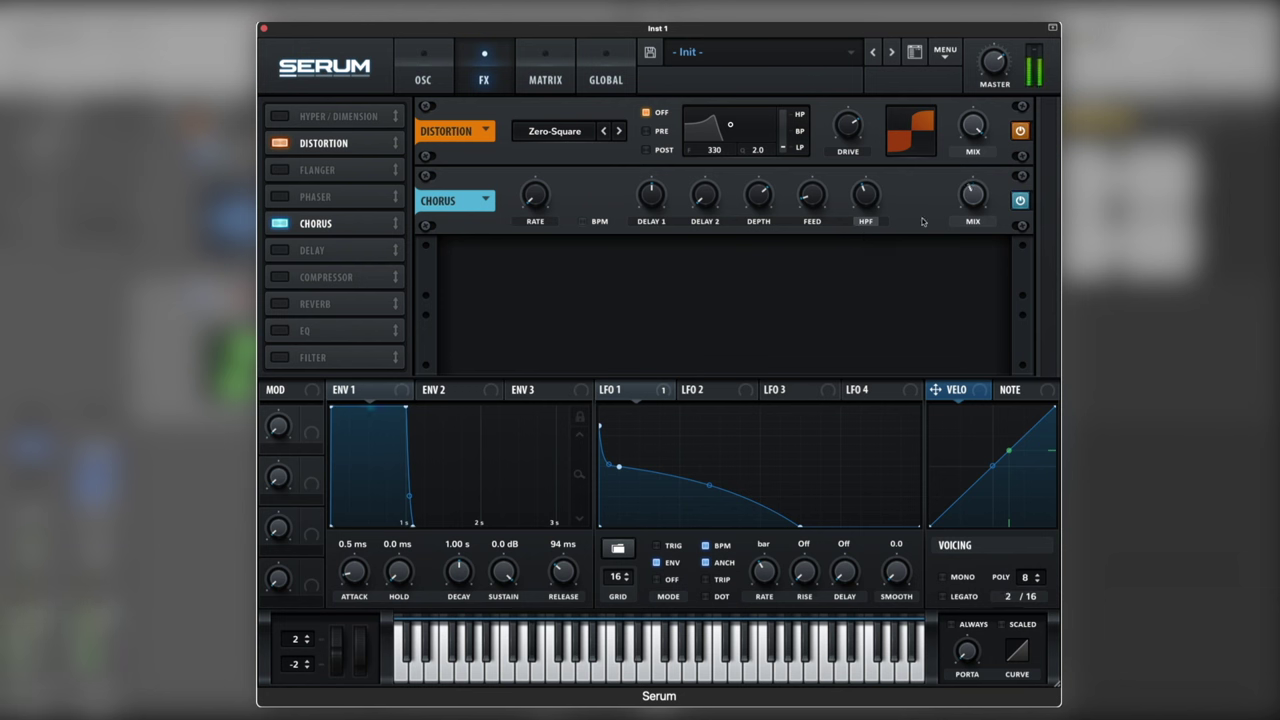
mouse_move(975, 203)
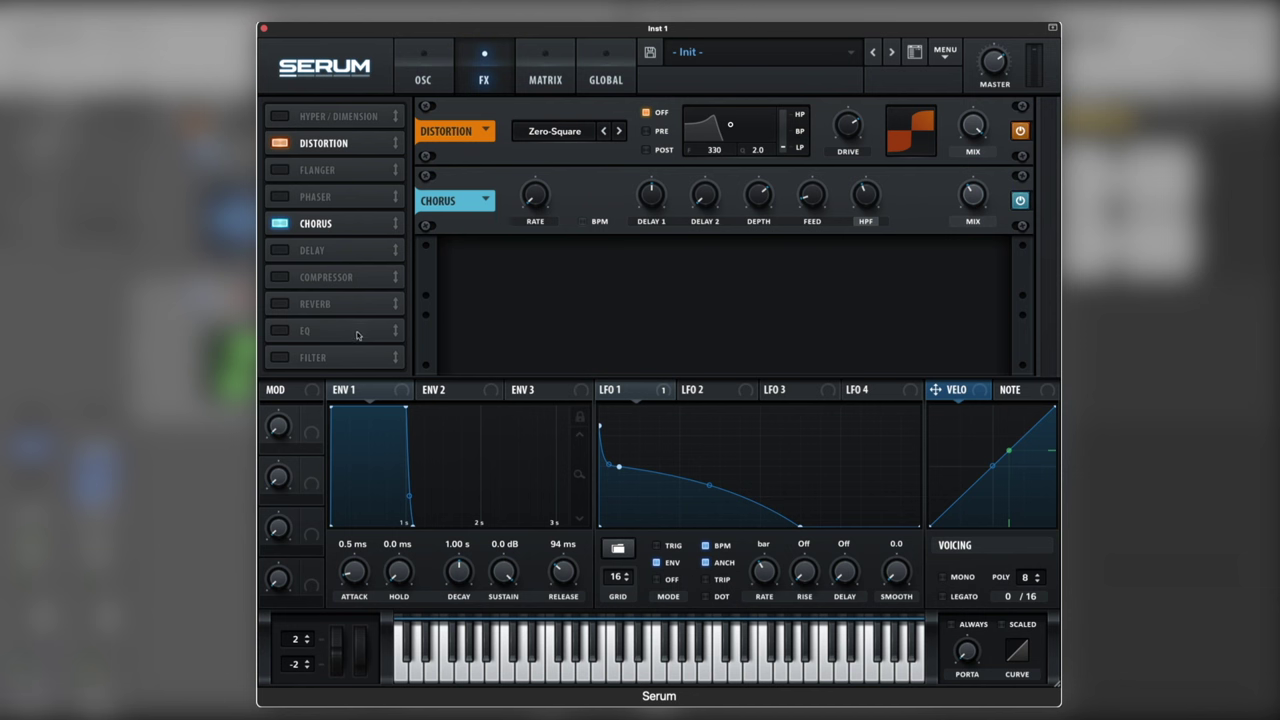
left_click_drag(350, 348, 266, 256)
Step: Enable the FX Filter as HP 12 with FREQ 74%, cutoff 57 Hz, resonance 80%, mix about 50%
left_click(280, 250)
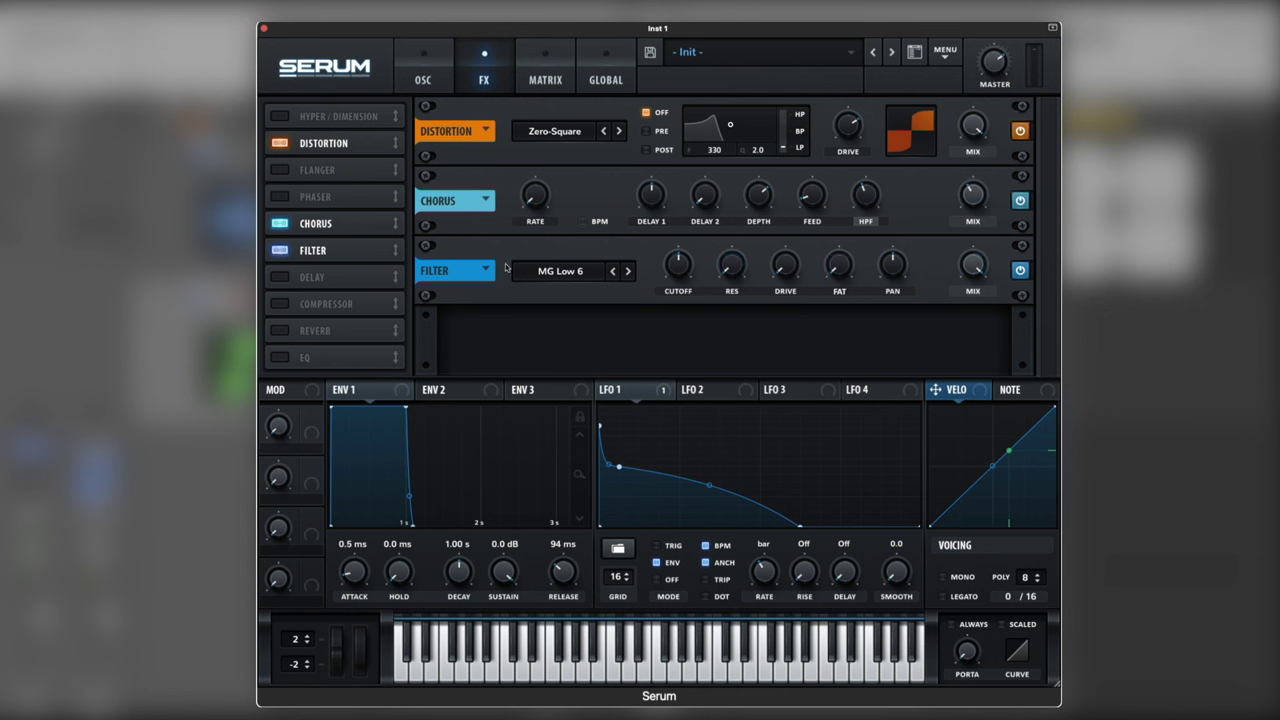
left_click(558, 267)
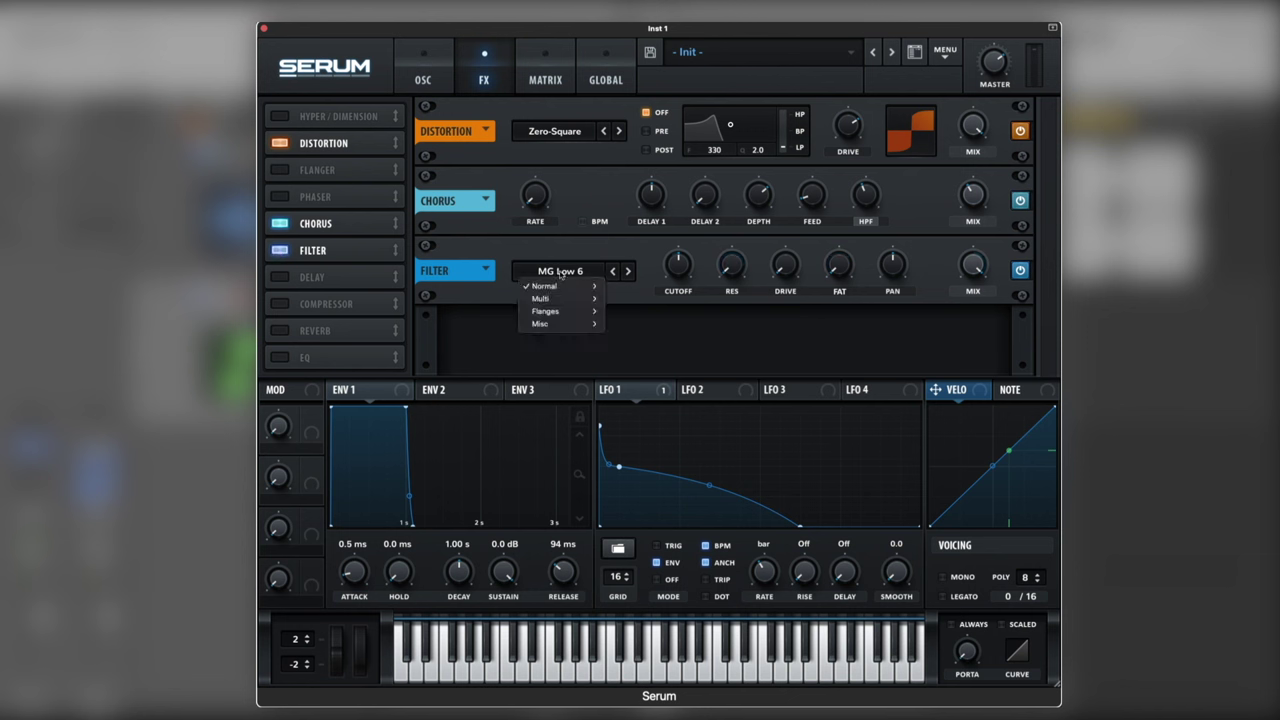
mouse_move(562, 298)
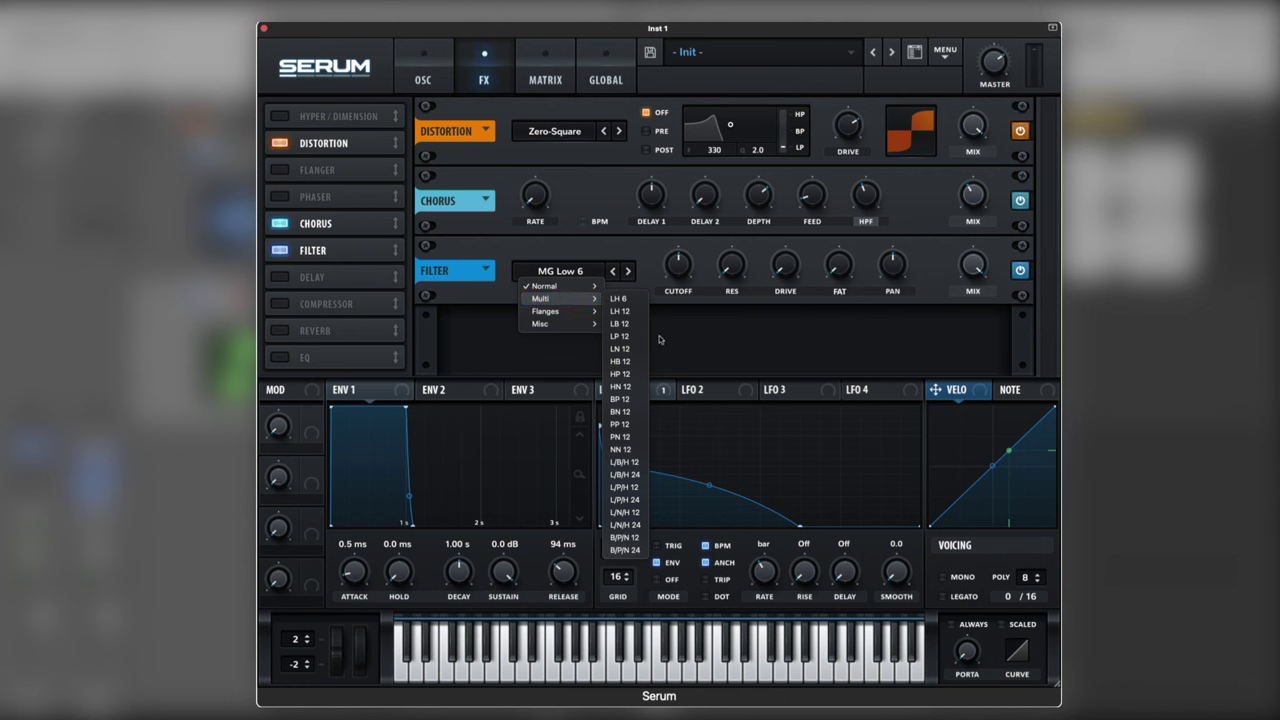
left_click(620, 374)
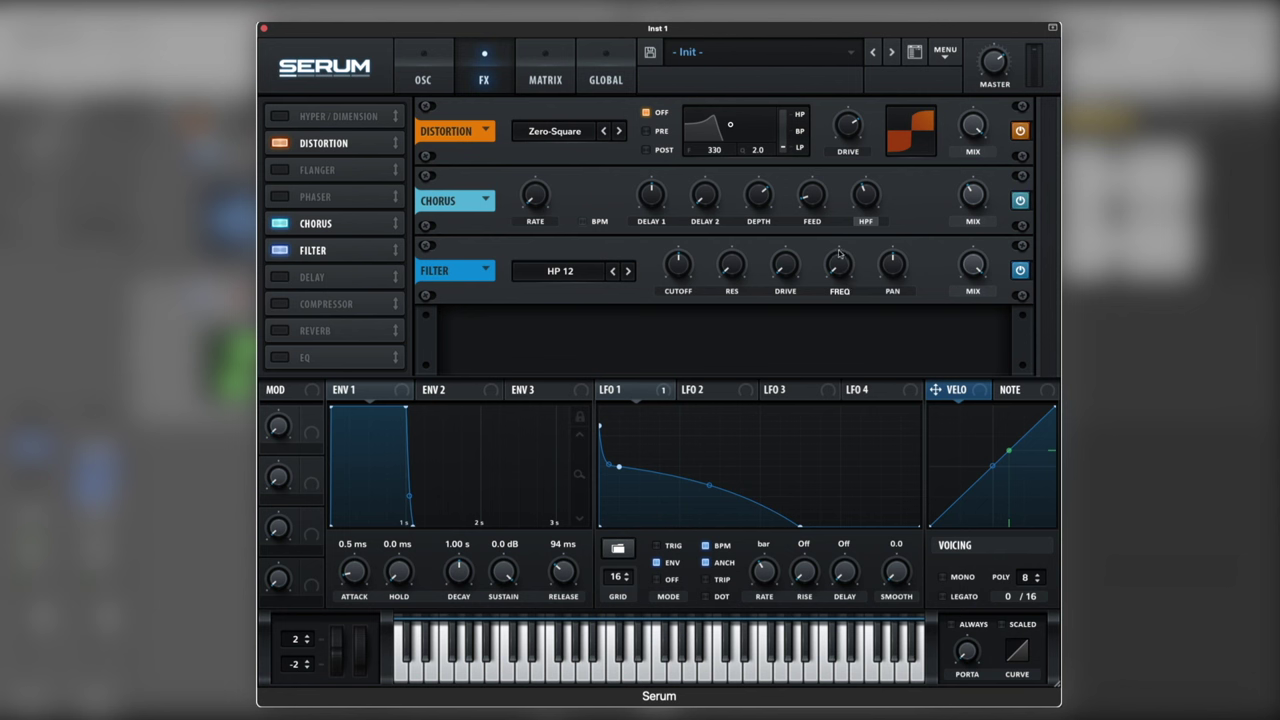
left_click_drag(839, 254, 836, 175)
mouse_move(680, 271)
mouse_move(680, 278)
left_mouse_down()
mouse_move(679, 301)
mouse_move(682, 290)
left_mouse_up()
left_click_drag(737, 275, 728, 148)
mouse_move(731, 275)
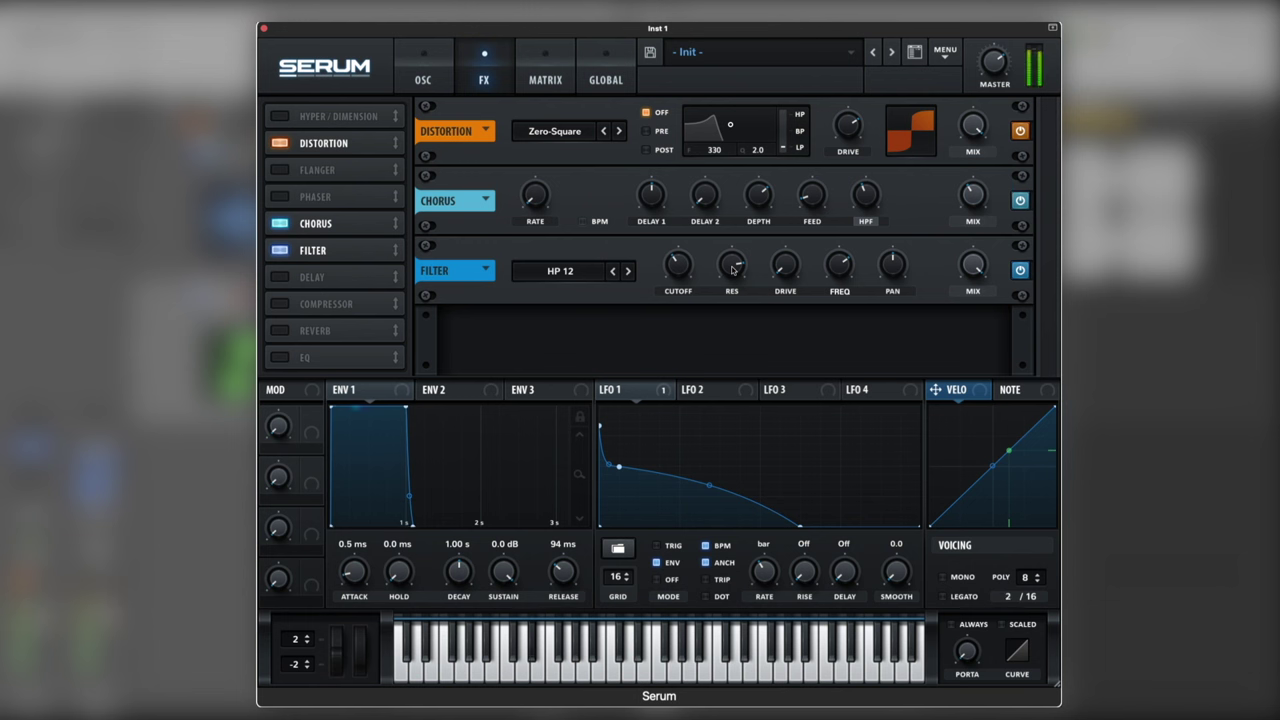
left_click_drag(973, 274, 966, 332)
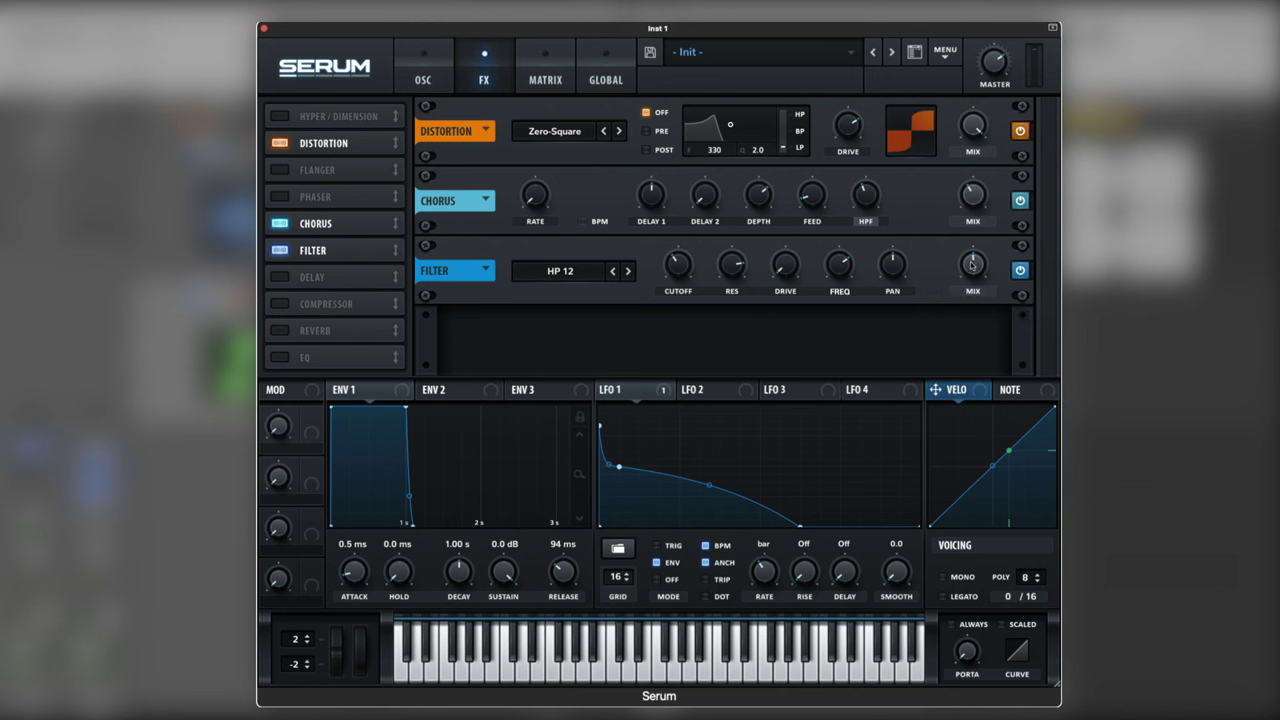
mouse_move(970, 263)
Step: Make LFO 2 a rising one-bar ramp in envelope mode
left_click(720, 388)
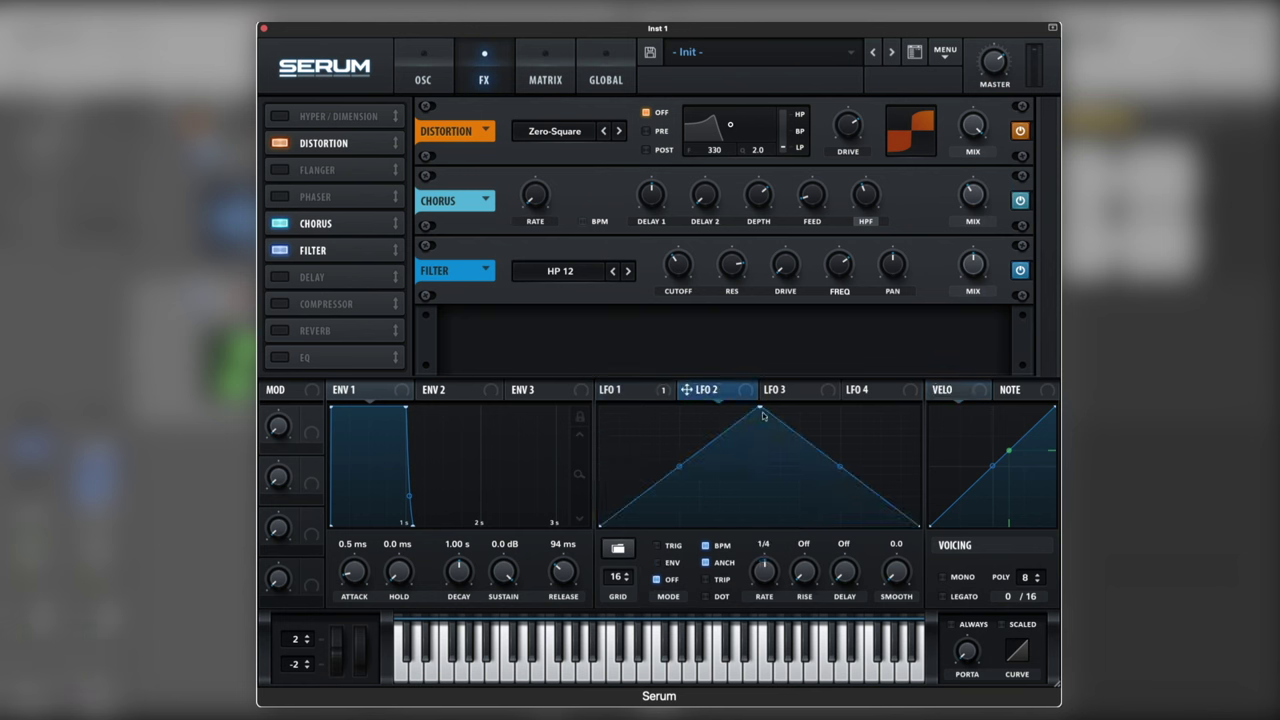
left_click_drag(760, 408, 1009, 374)
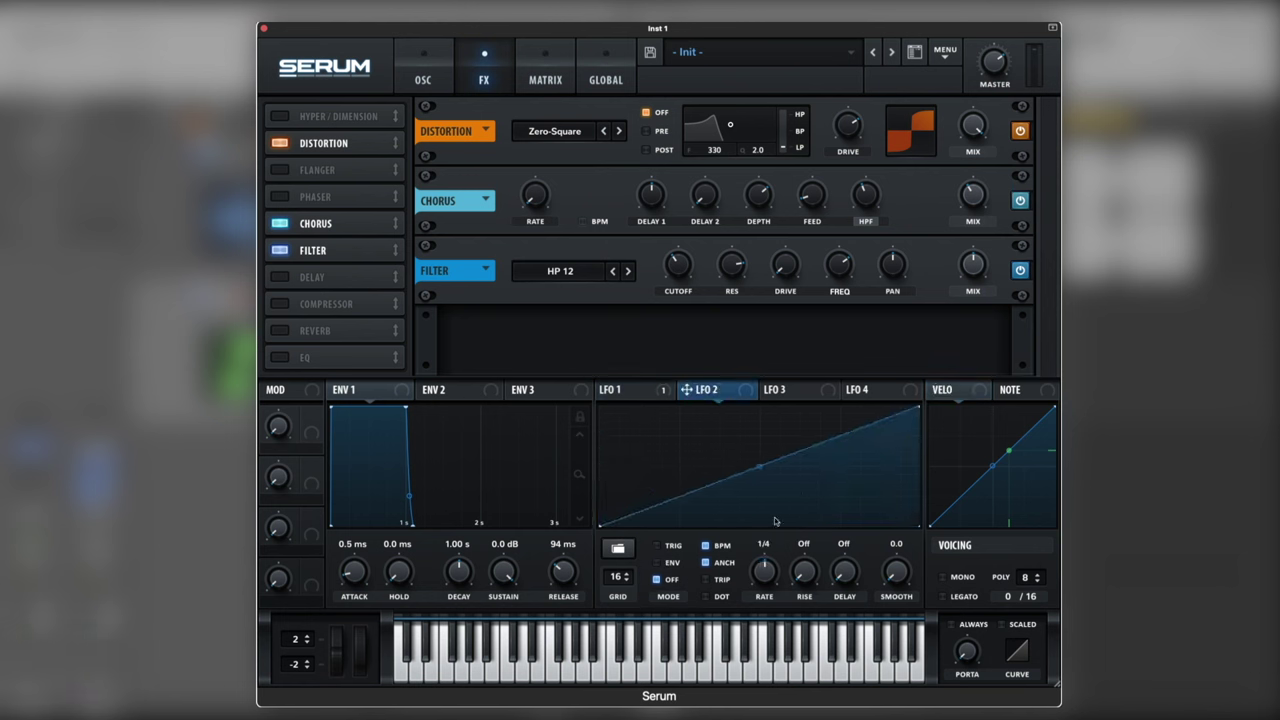
left_click_drag(767, 577, 765, 589)
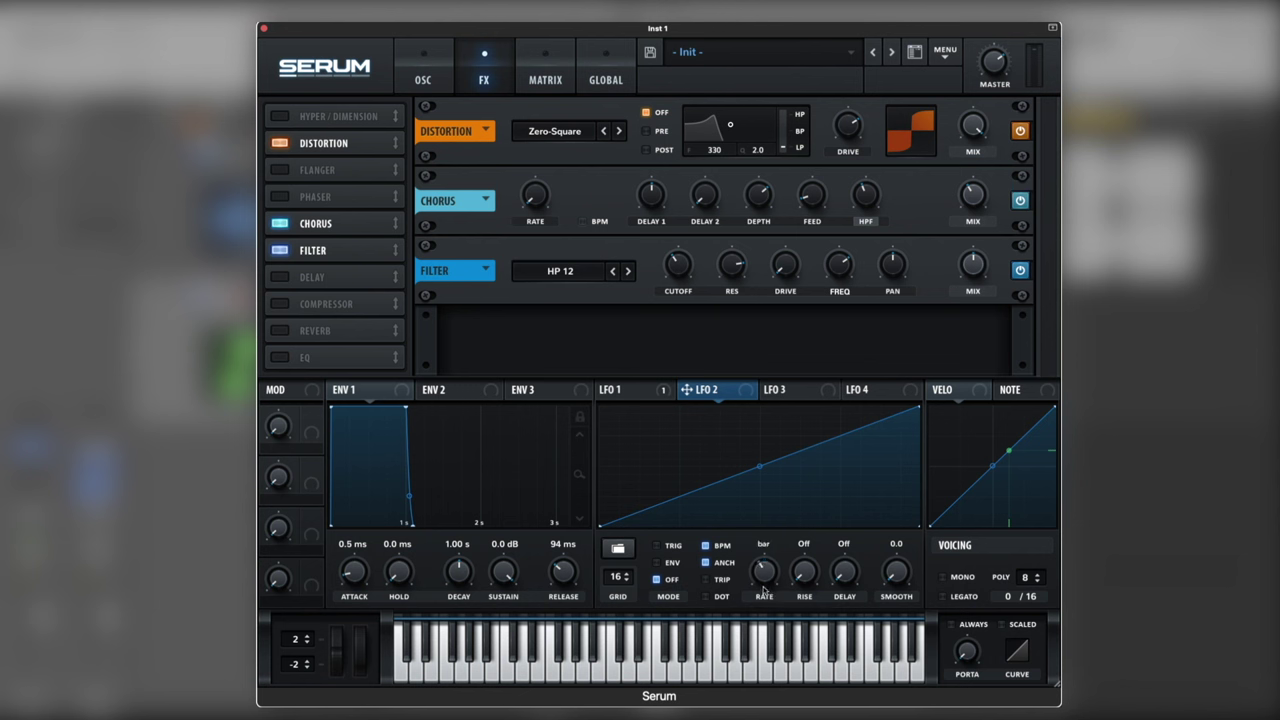
left_click(658, 564)
Step: Assign LFO 2 to the FX filter resonance and cutoff, and raise filter drive to 14%
left_click_drag(745, 390, 716, 215)
left_click_drag(746, 398, 656, 278)
left_click_drag(655, 283, 656, 291)
mouse_move(683, 274)
mouse_move(786, 265)
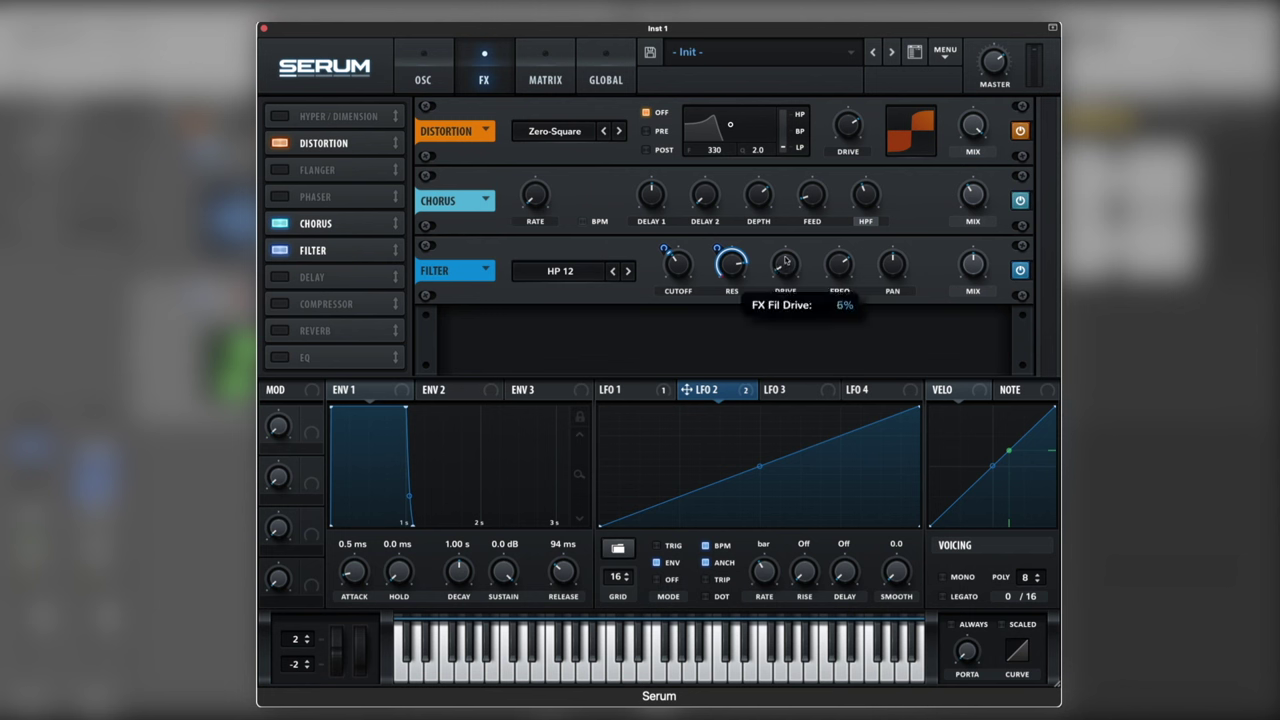
left_click_drag(786, 261, 786, 251)
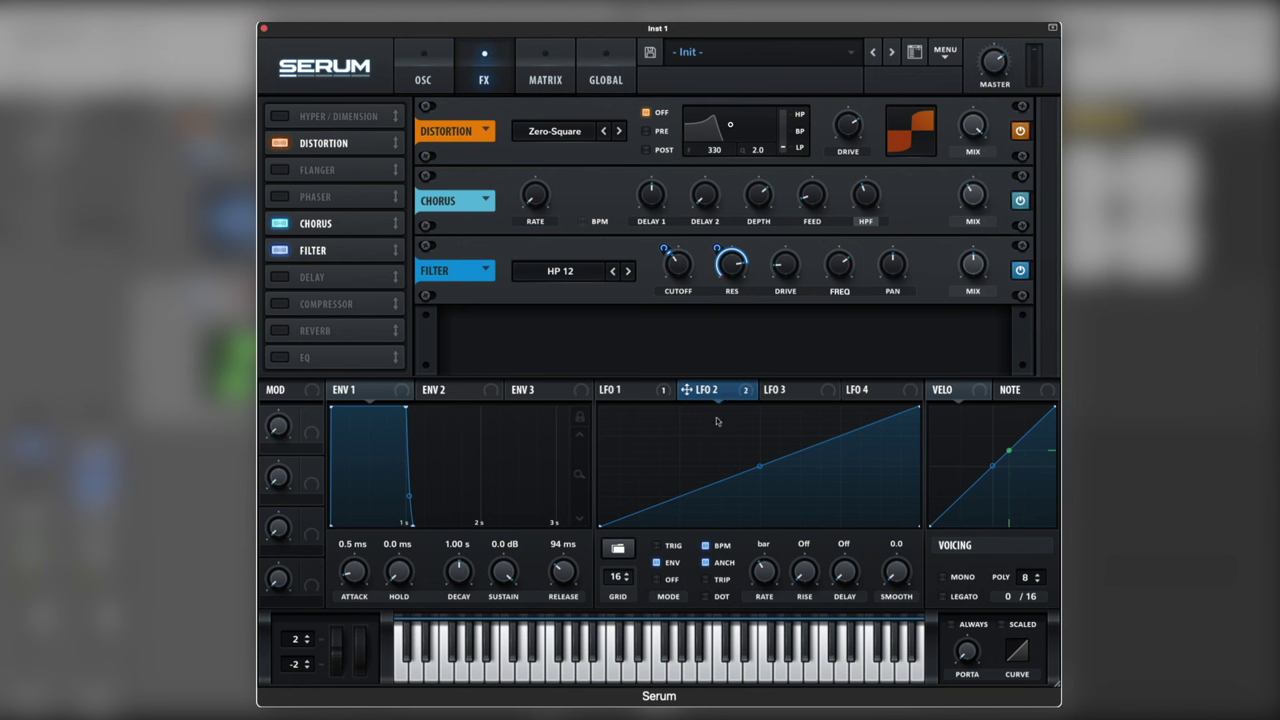
Step: Route LFO 2 to distortion drive with a modulation amount of 21
mouse_move(733, 393)
left_mouse_down()
mouse_move(760, 352)
mouse_move(840, 106)
mouse_move(847, 126)
left_mouse_up()
mouse_move(831, 112)
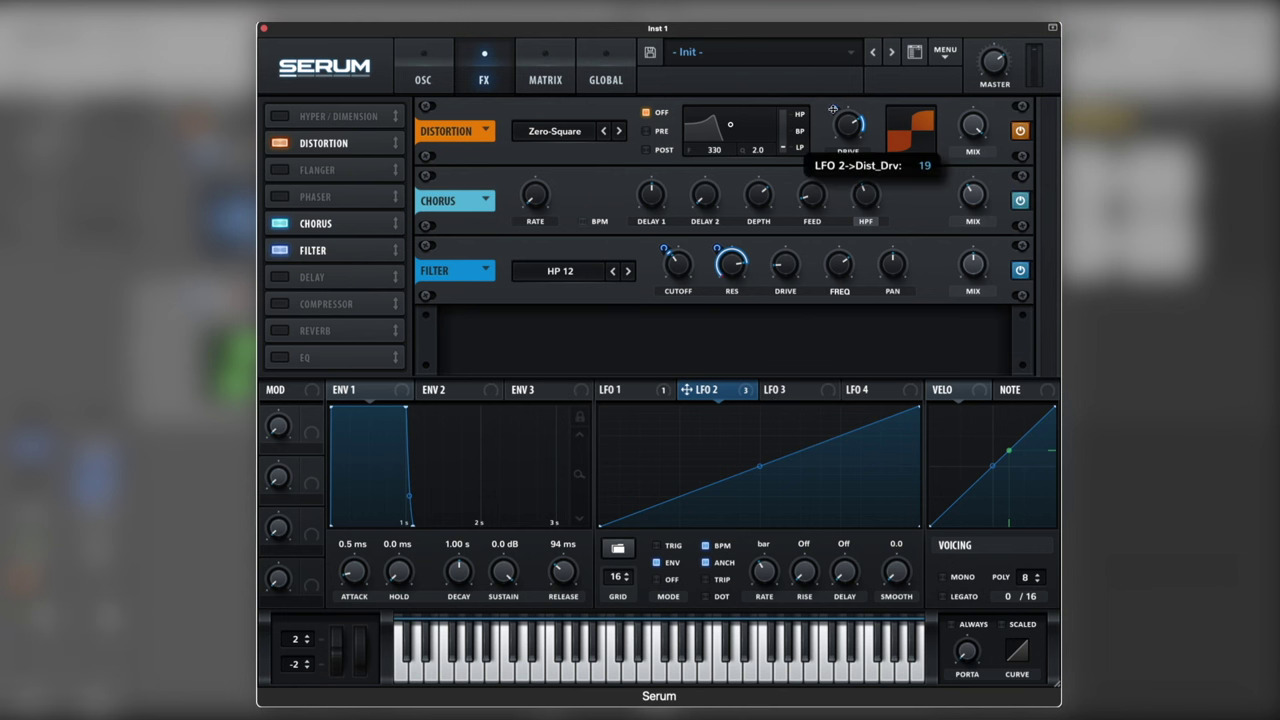
left_click_drag(832, 108, 833, 107)
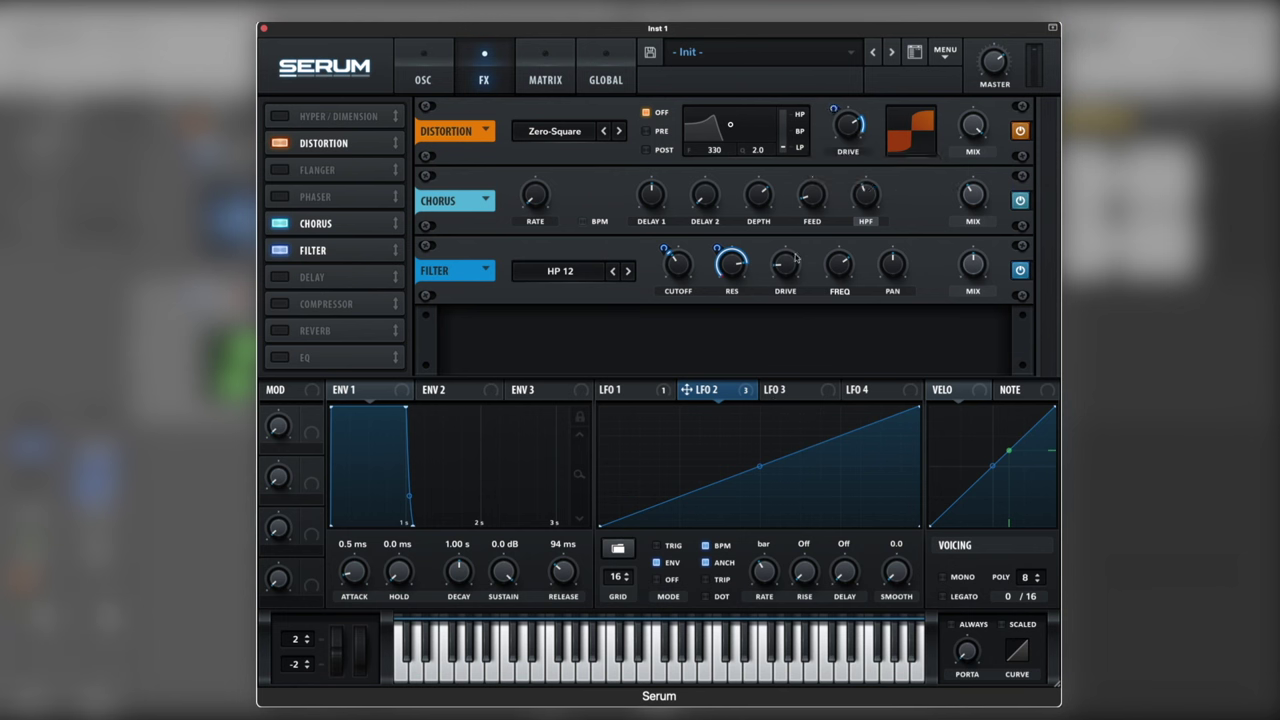
mouse_move(791, 277)
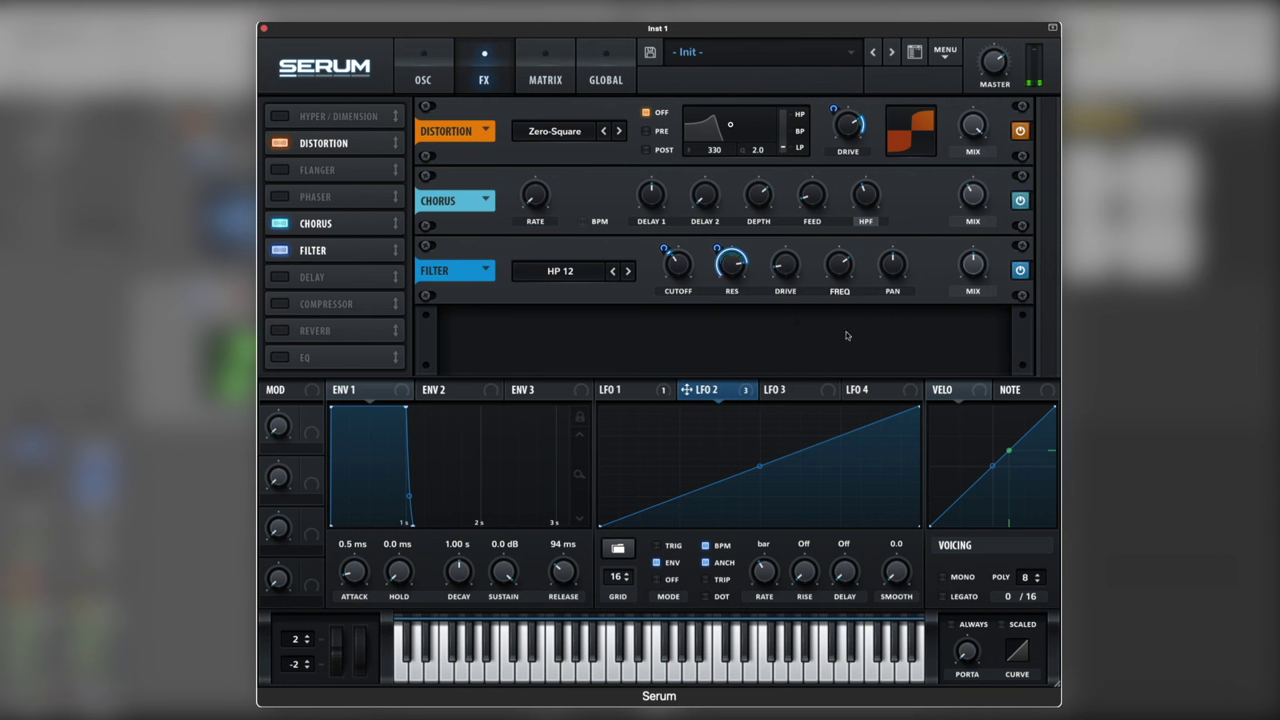
Step: Enable the EQ and make its low band a peak at about 152 Hz boosted about 18 dB
left_click(283, 360)
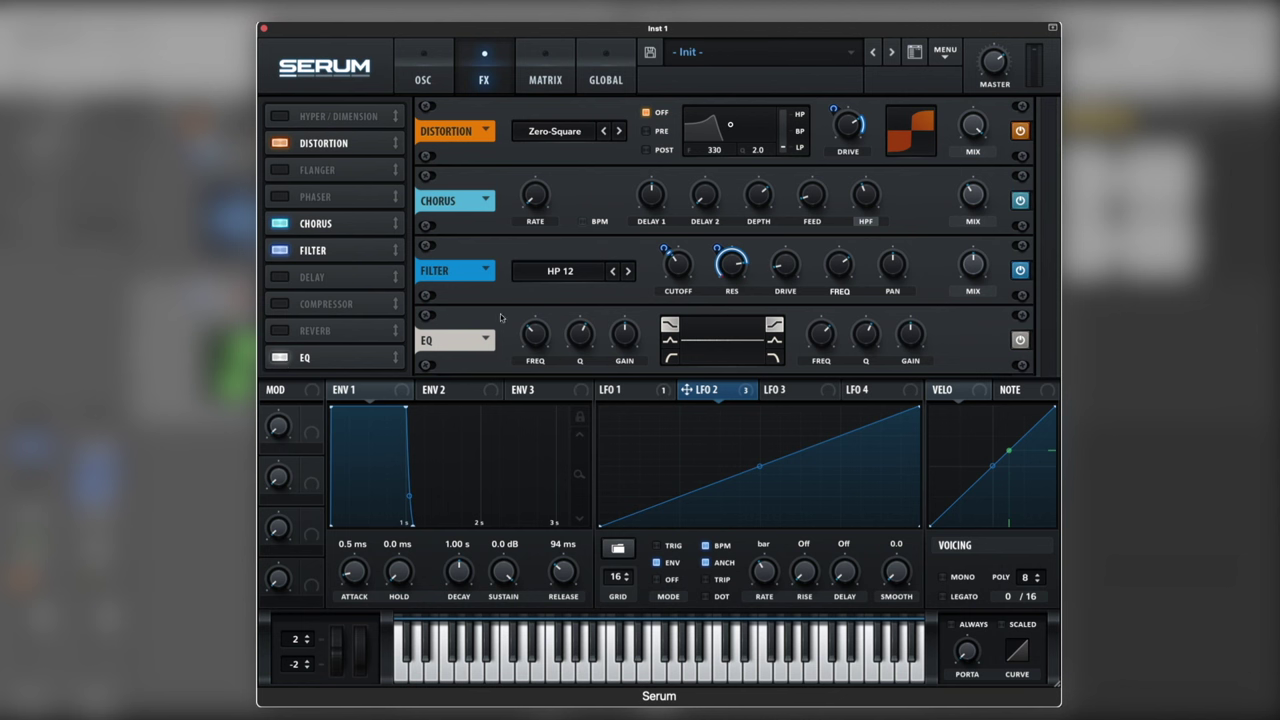
left_click(670, 342)
left_click_drag(590, 341, 617, 307)
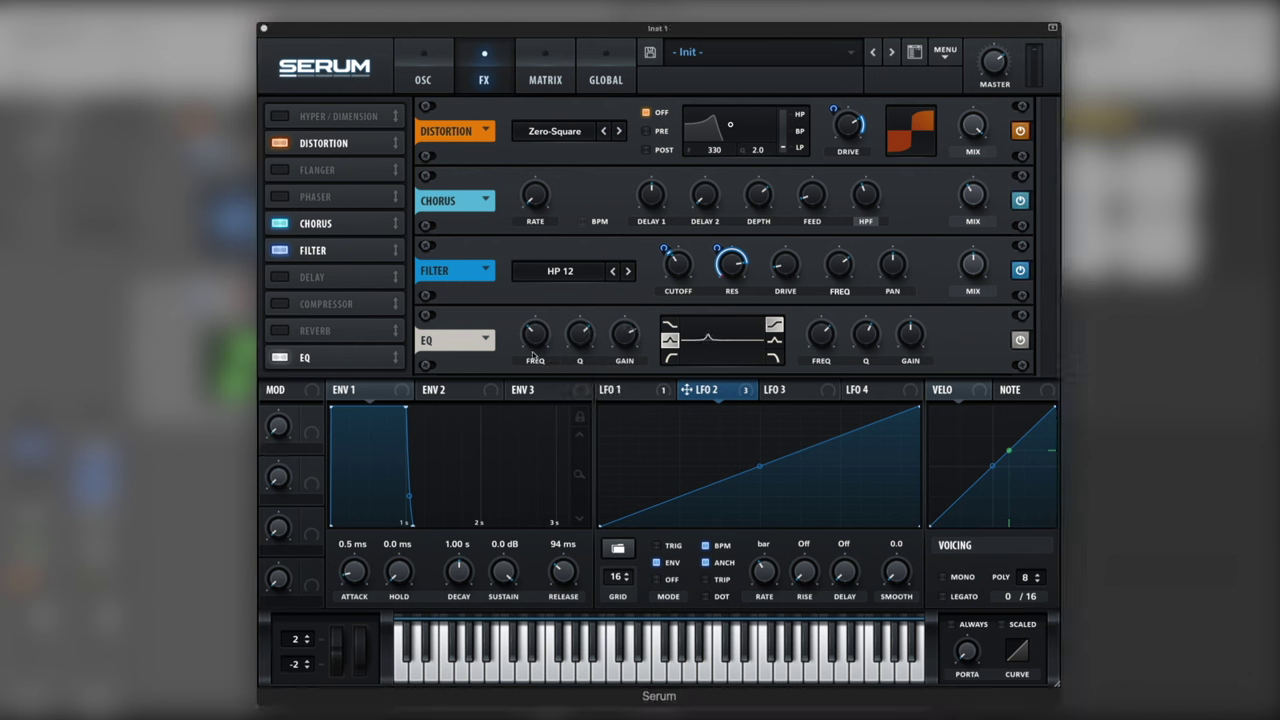
left_click_drag(543, 336, 542, 347)
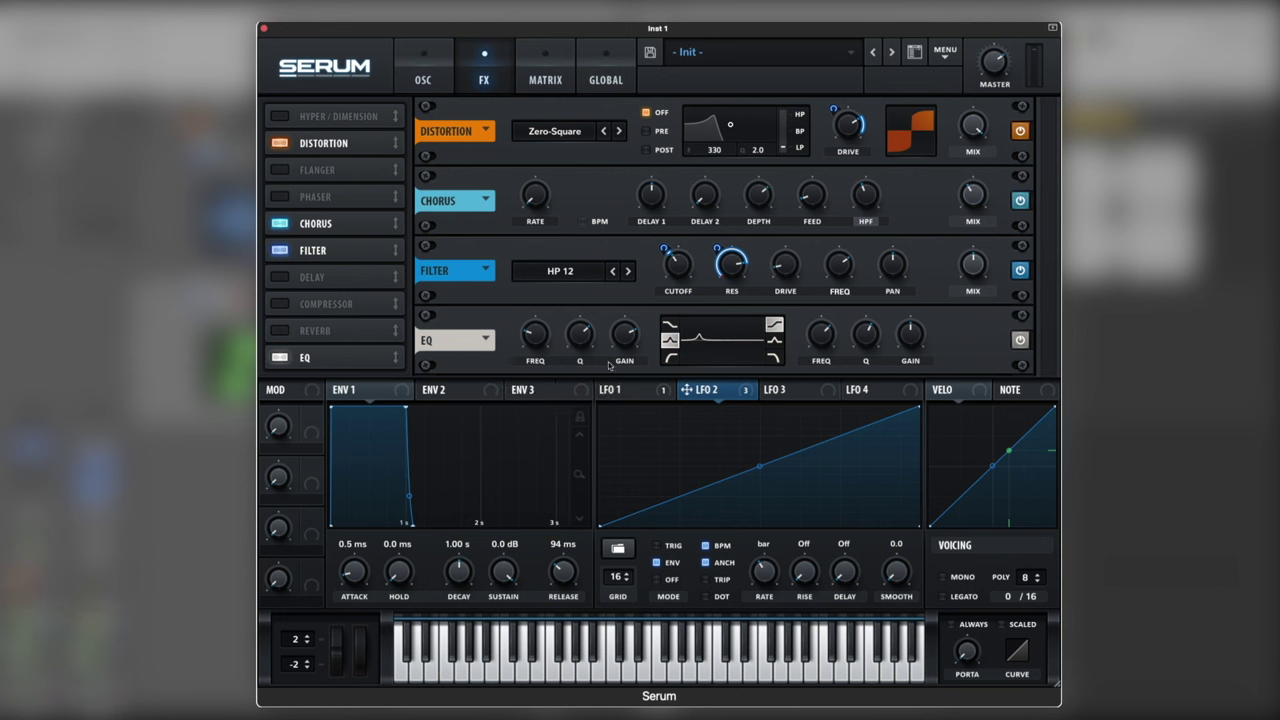
left_click_drag(620, 341, 618, 325)
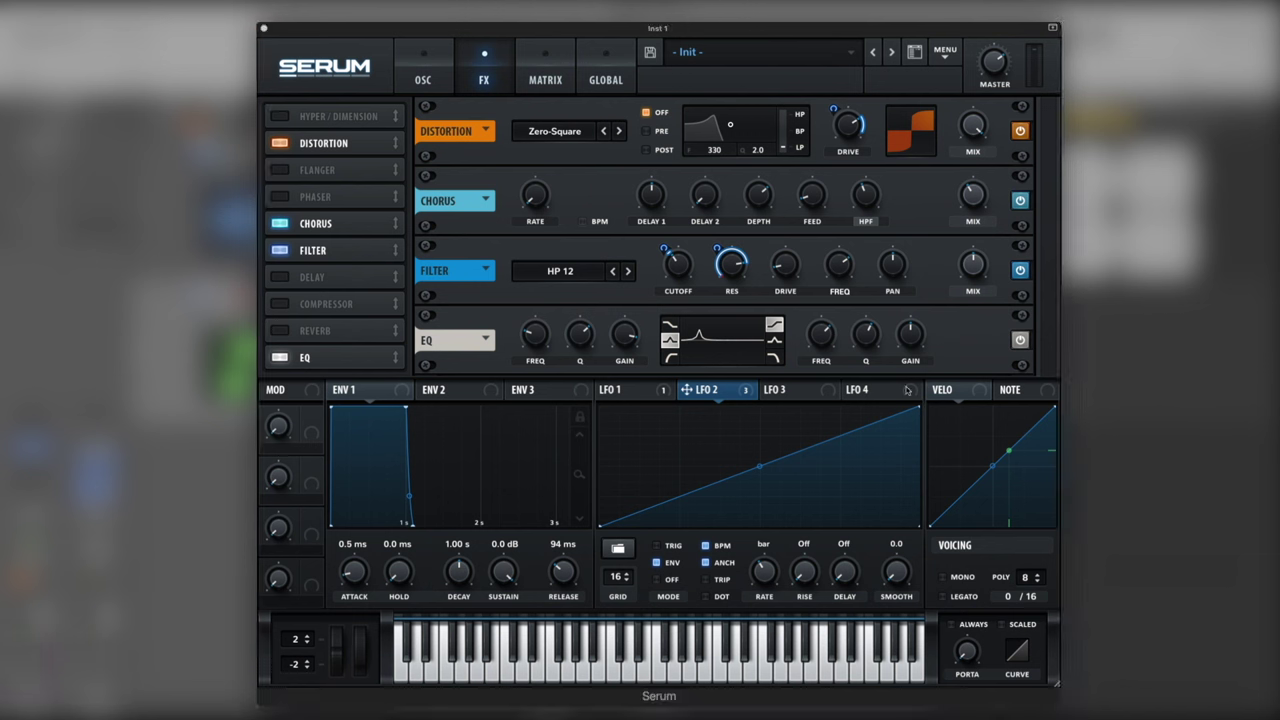
Step: Set the EQ high band to a low-pass near 6.6 kHz and move EQ above the Compressor
left_click(577, 338)
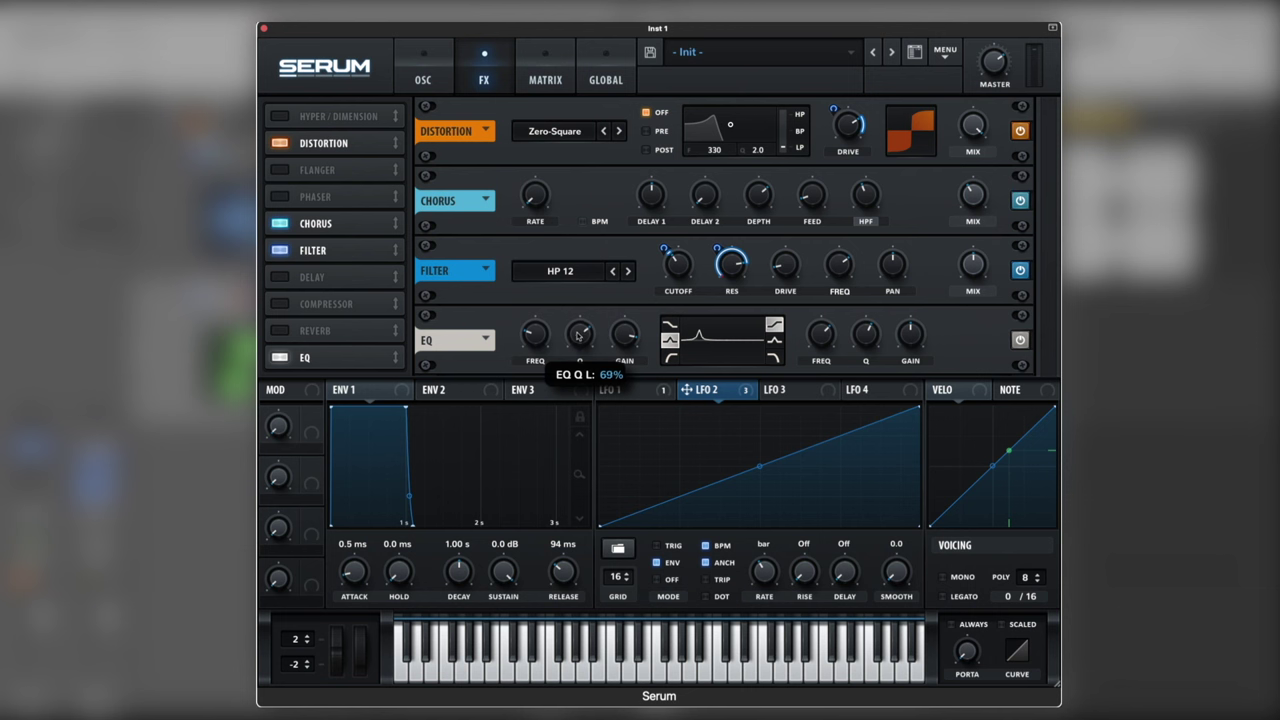
mouse_move(630, 338)
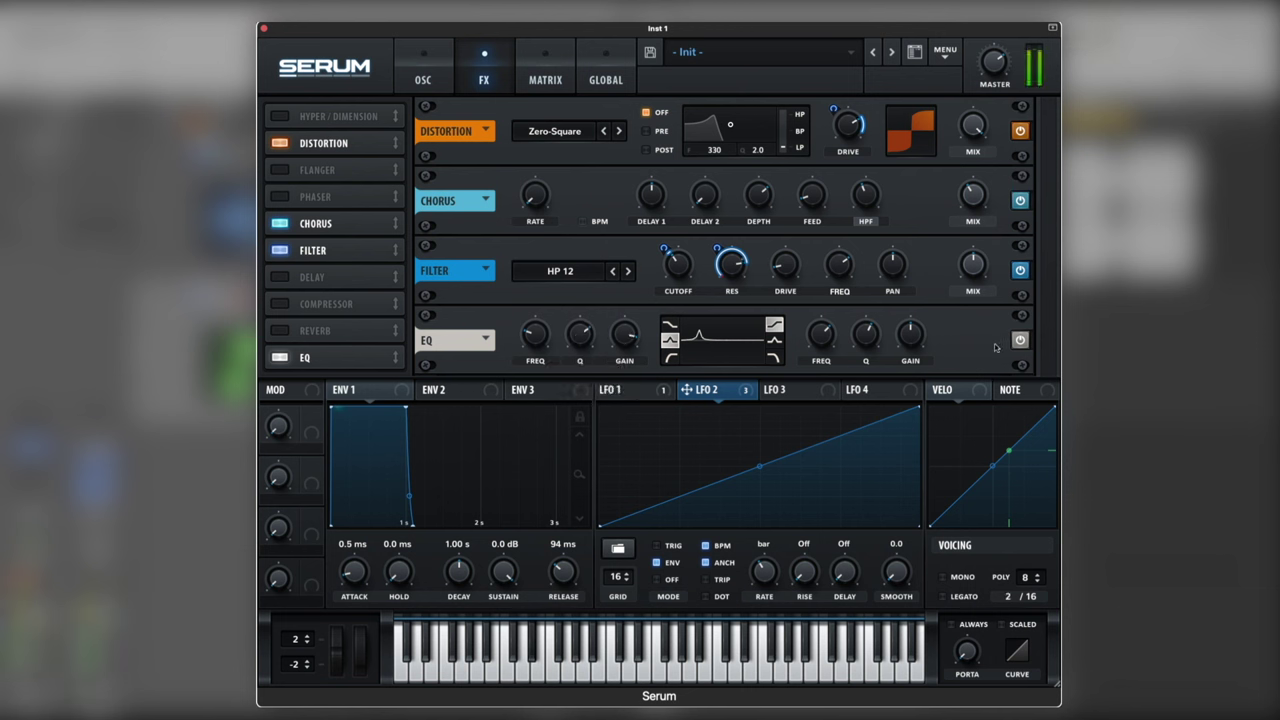
left_click(772, 362)
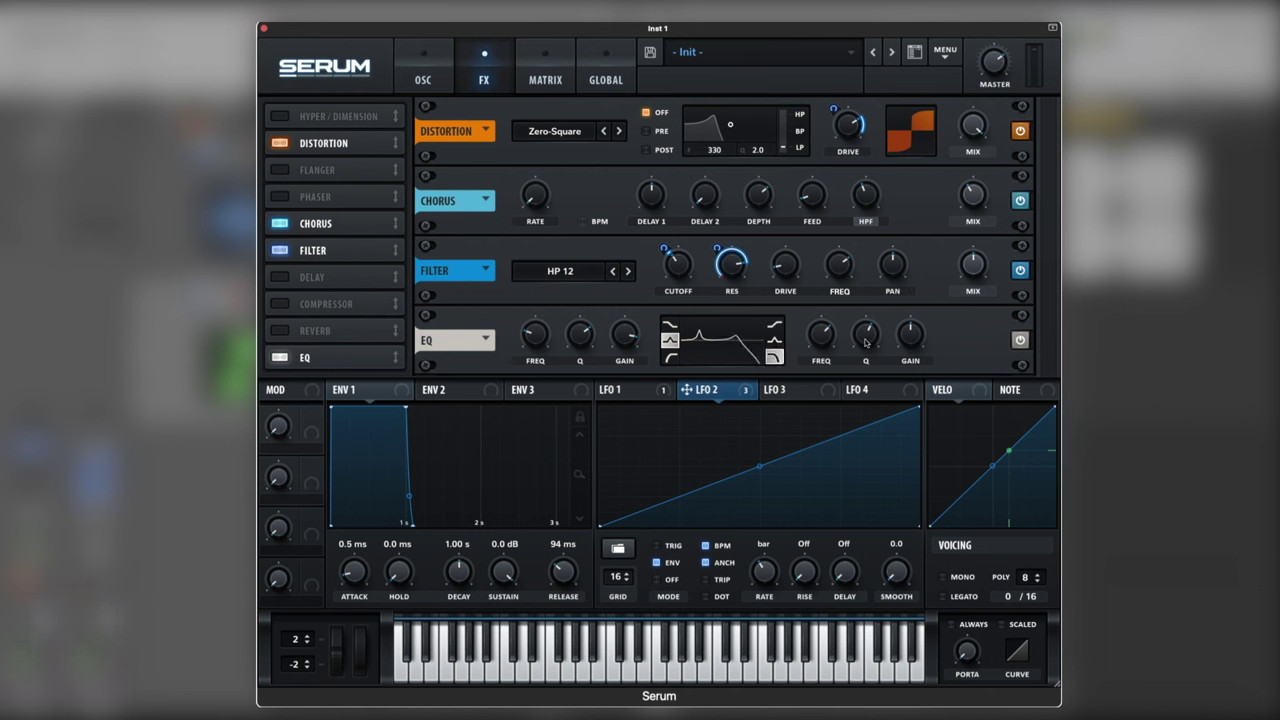
scroll(867, 345, "up", 5)
left_click_drag(817, 349, 817, 323)
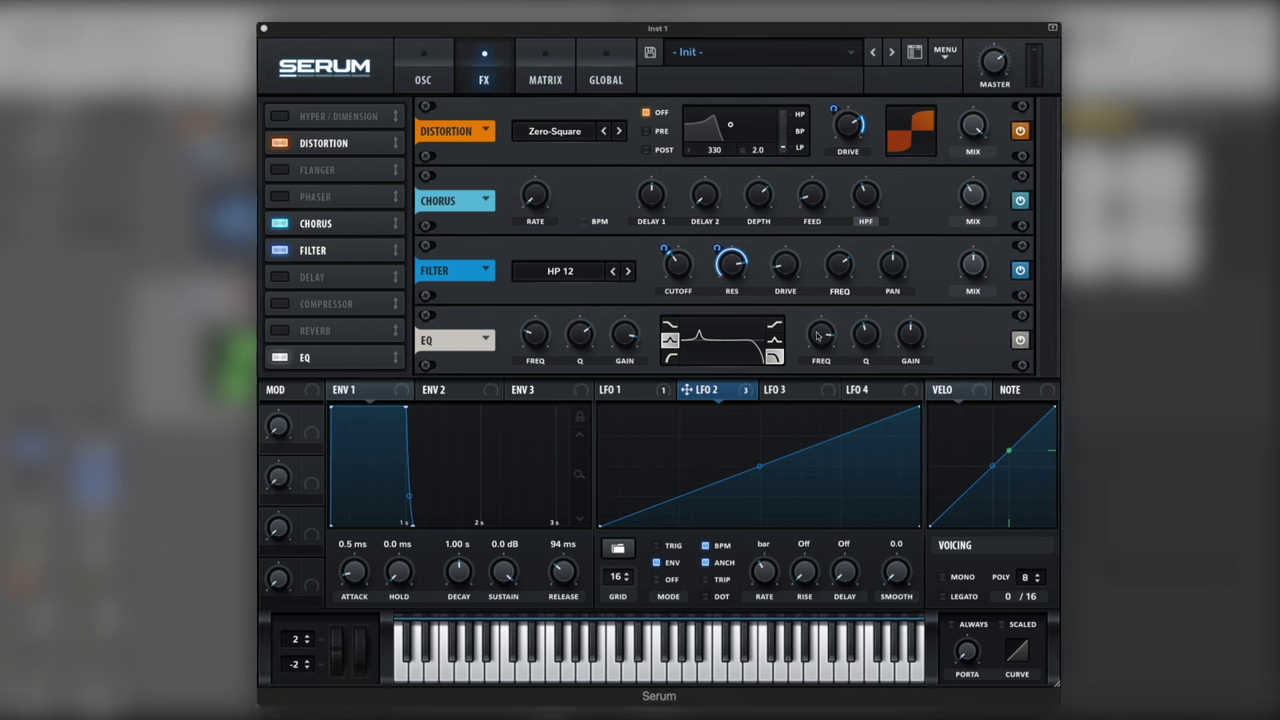
left_click_drag(817, 338, 817, 338)
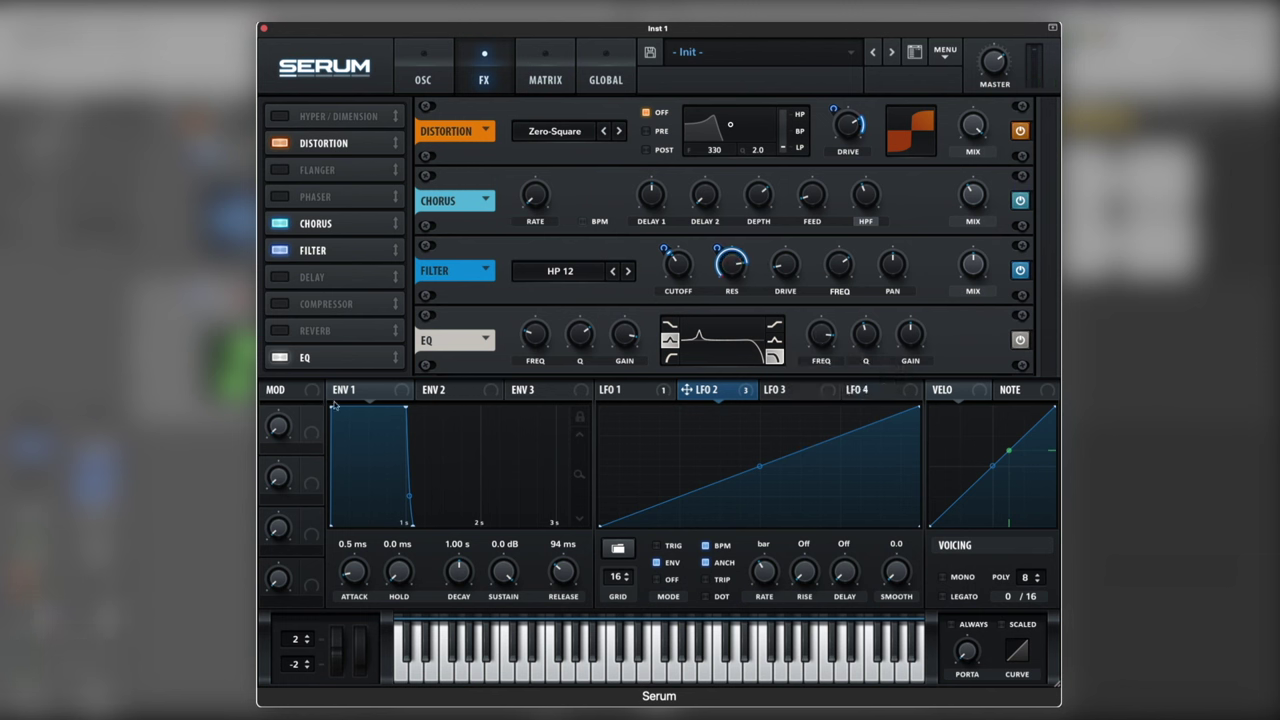
left_click_drag(313, 360, 329, 284)
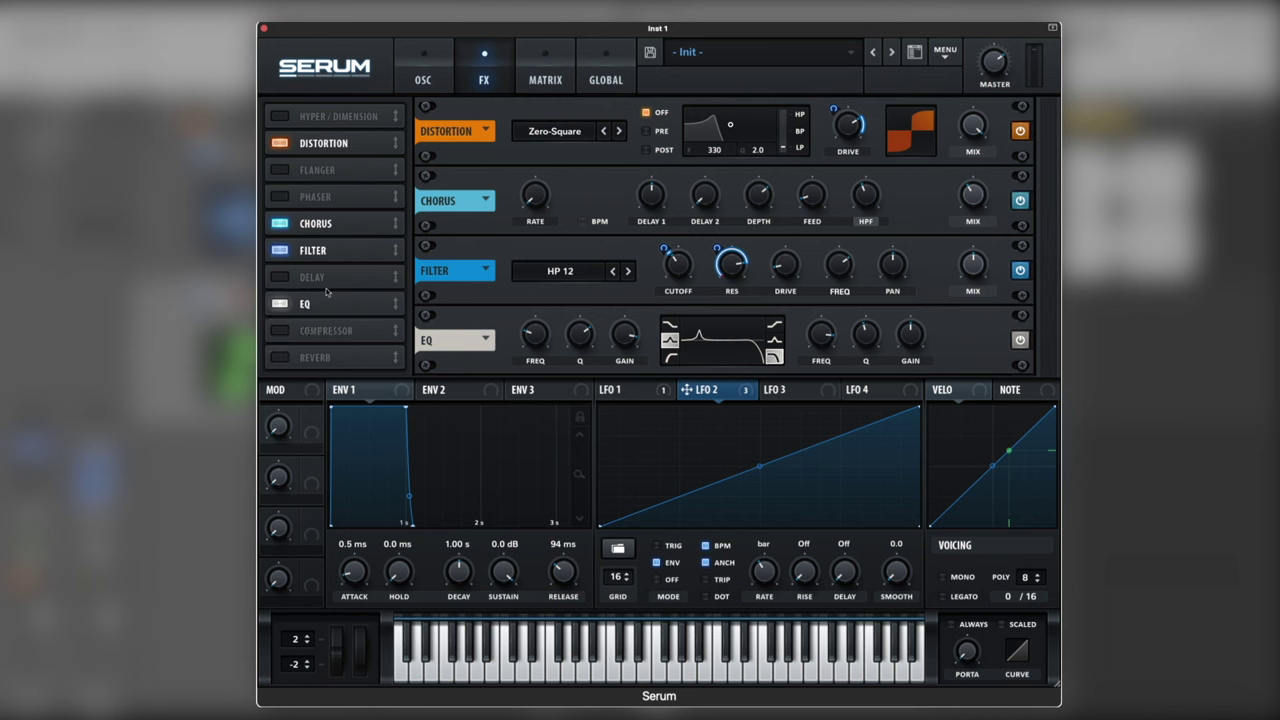
Step: Enable the Reverb in Hall mode and raise its Size to about 16%
left_click(279, 358)
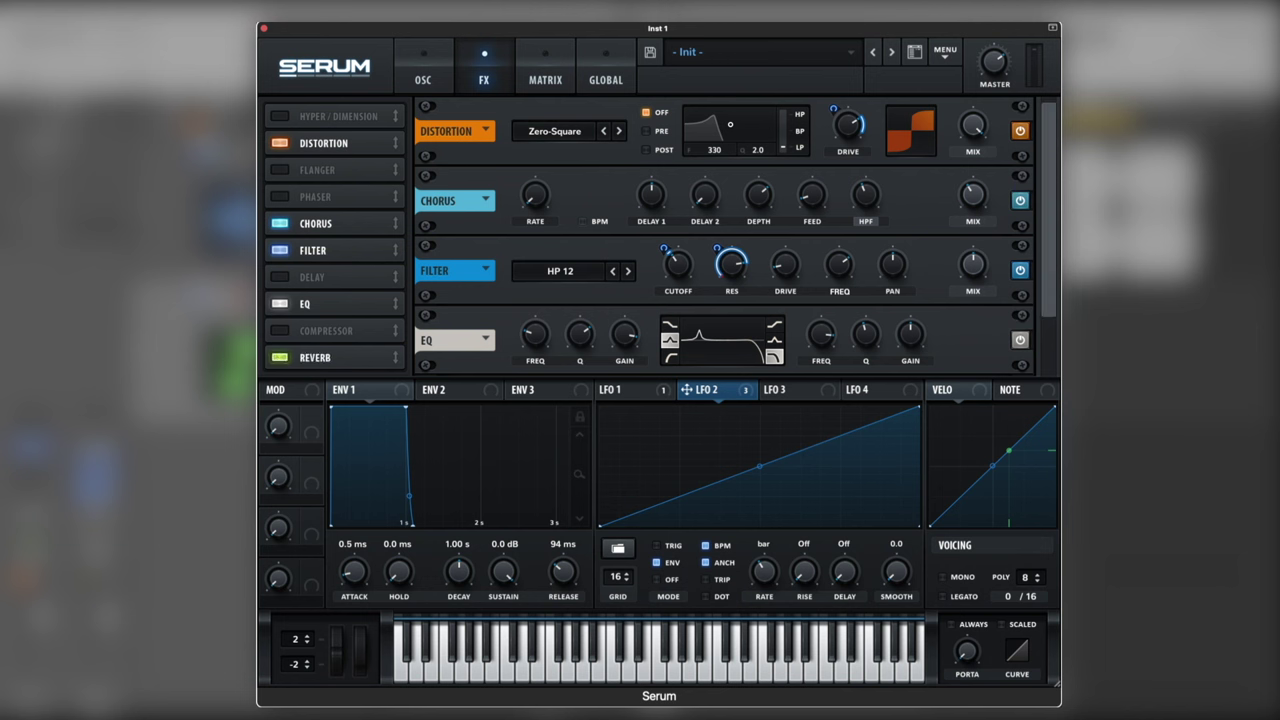
left_click(325, 358)
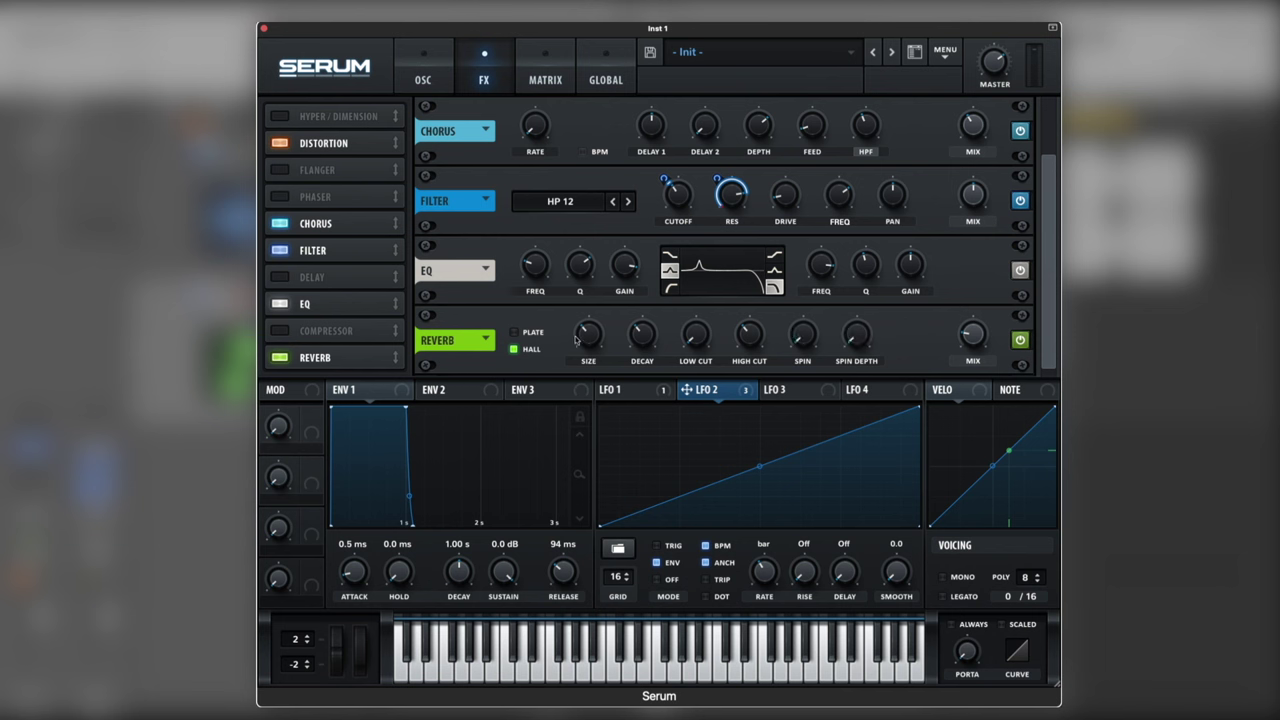
mouse_move(578, 357)
left_click_drag(578, 357, 579, 352)
mouse_move(647, 344)
mouse_move(971, 342)
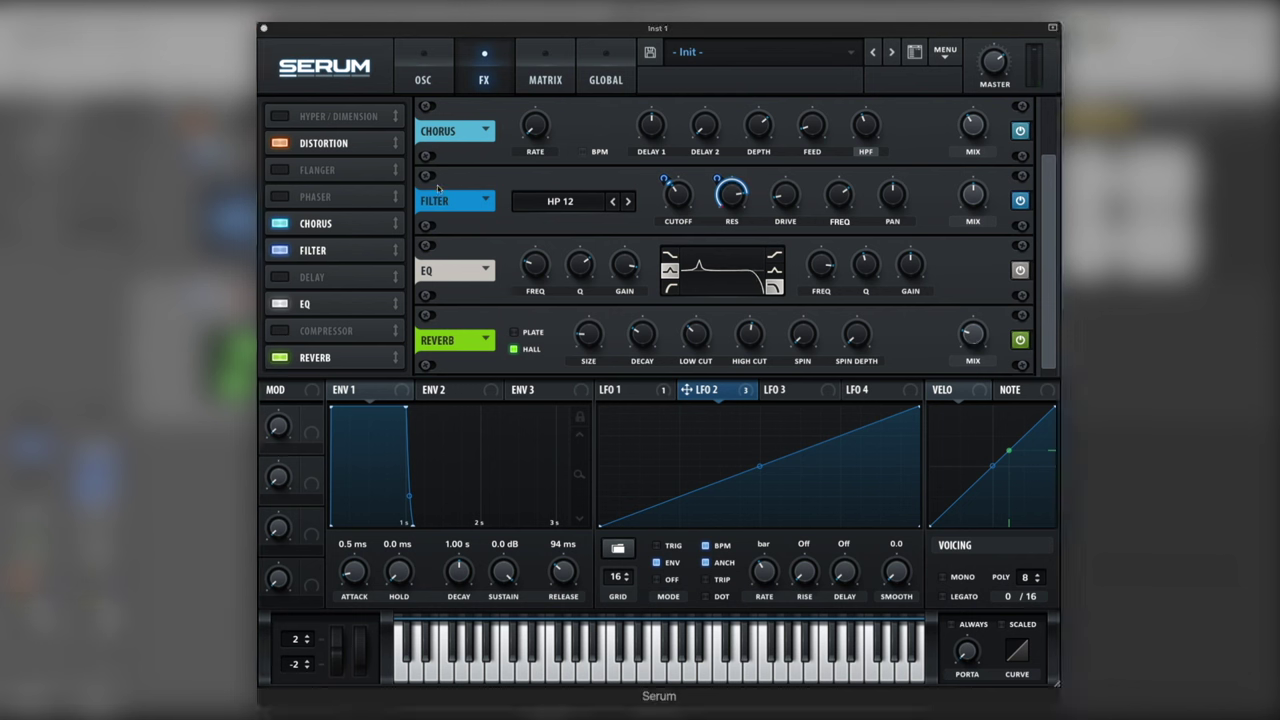
Step: Set LFO 3 to ENV mode at a one-bar rate with a concave falling curve
left_click(424, 80)
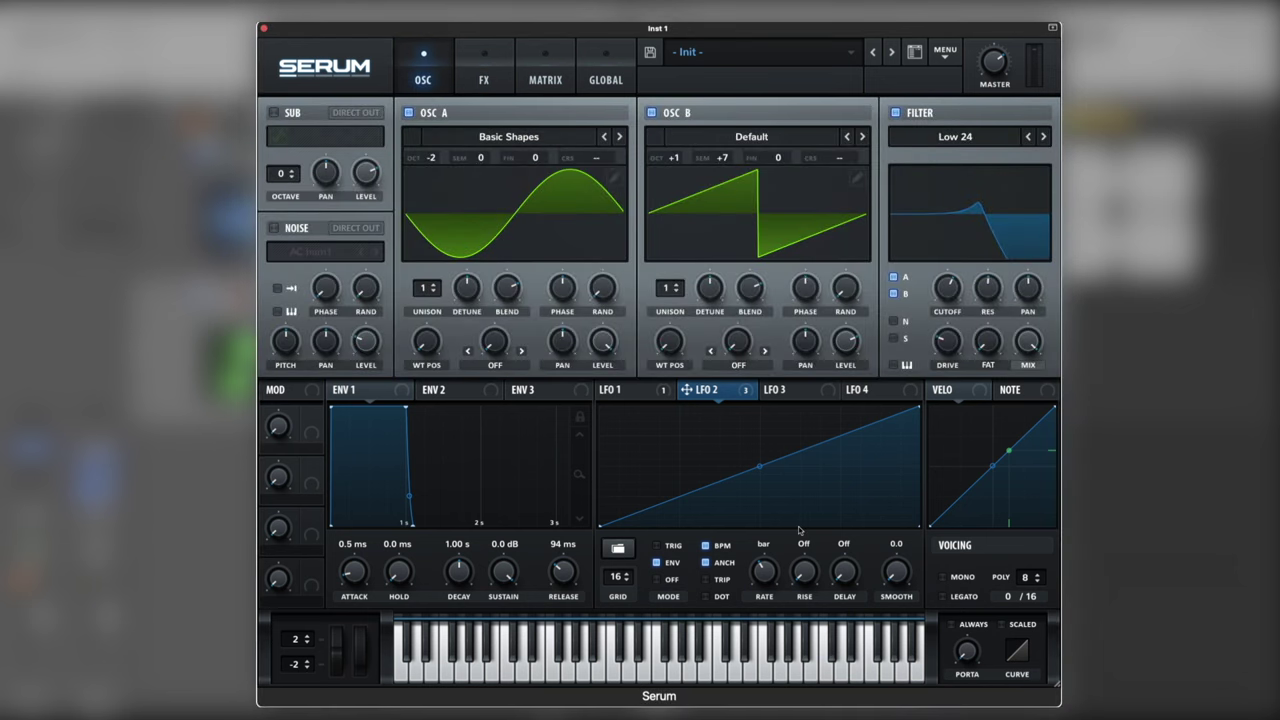
left_click(790, 390)
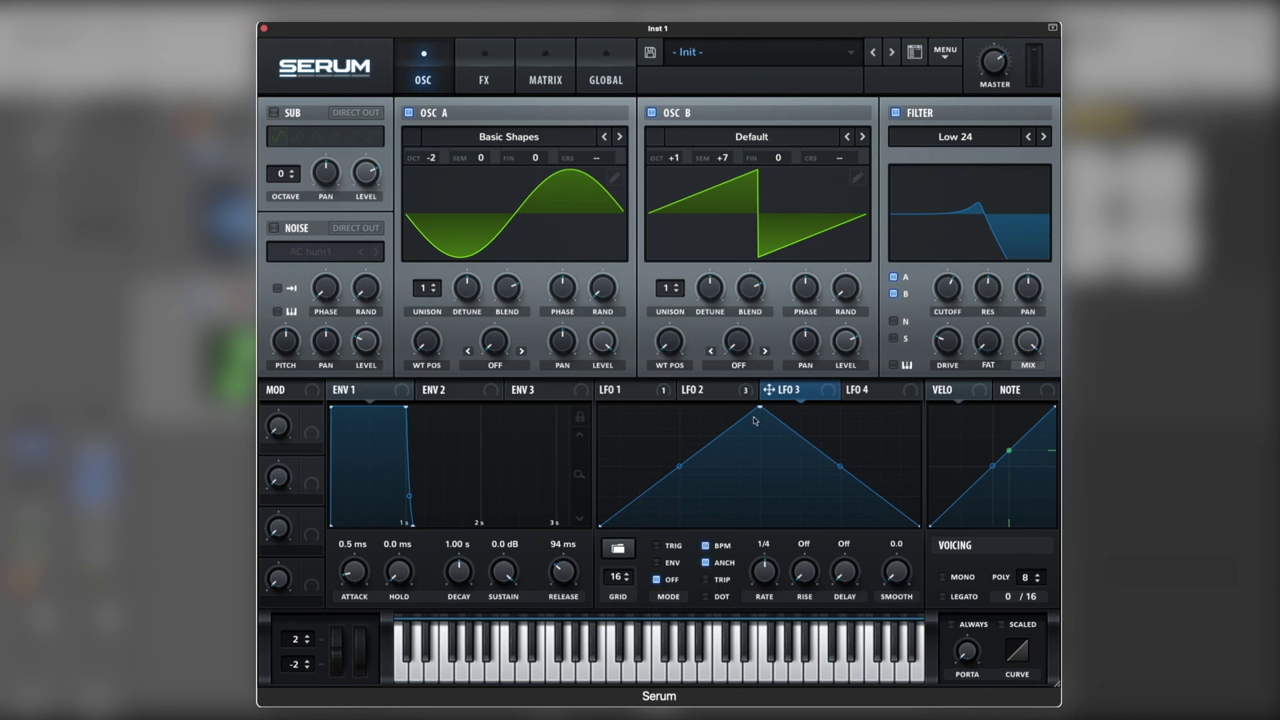
left_click(657, 563)
left_click_drag(776, 570, 771, 591)
left_click_drag(760, 407, 459, 389)
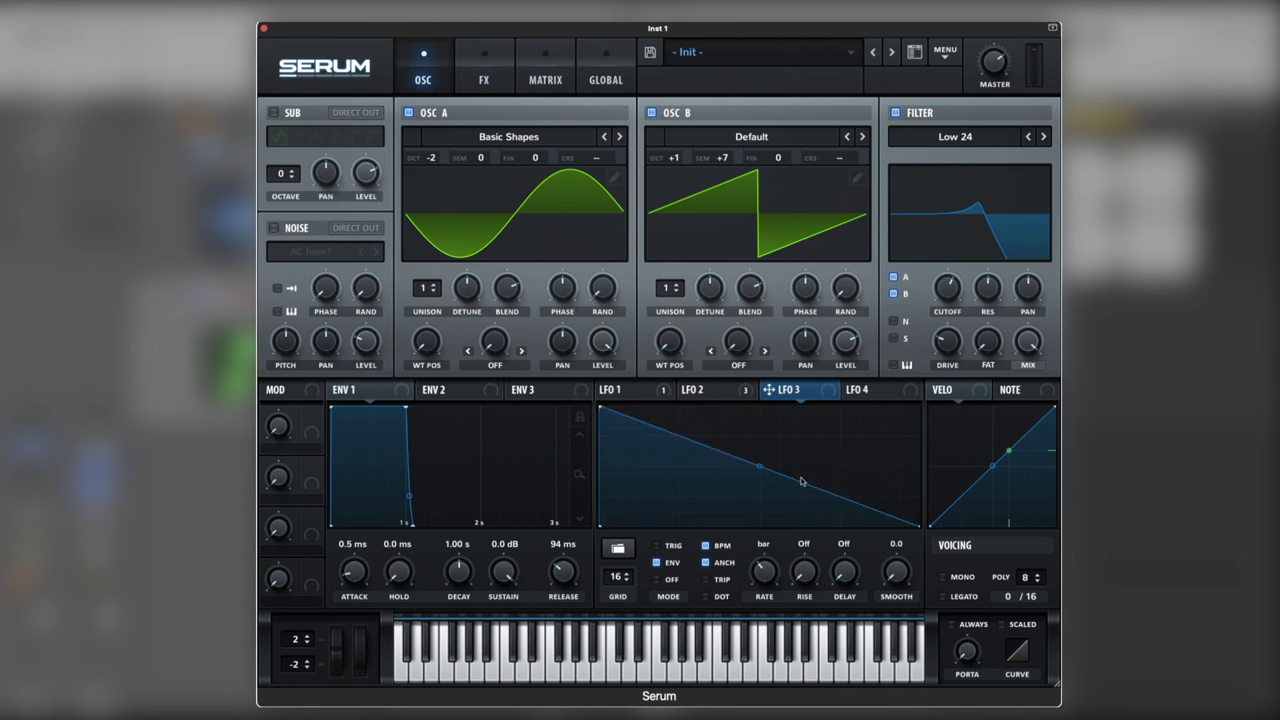
double_click(760, 523)
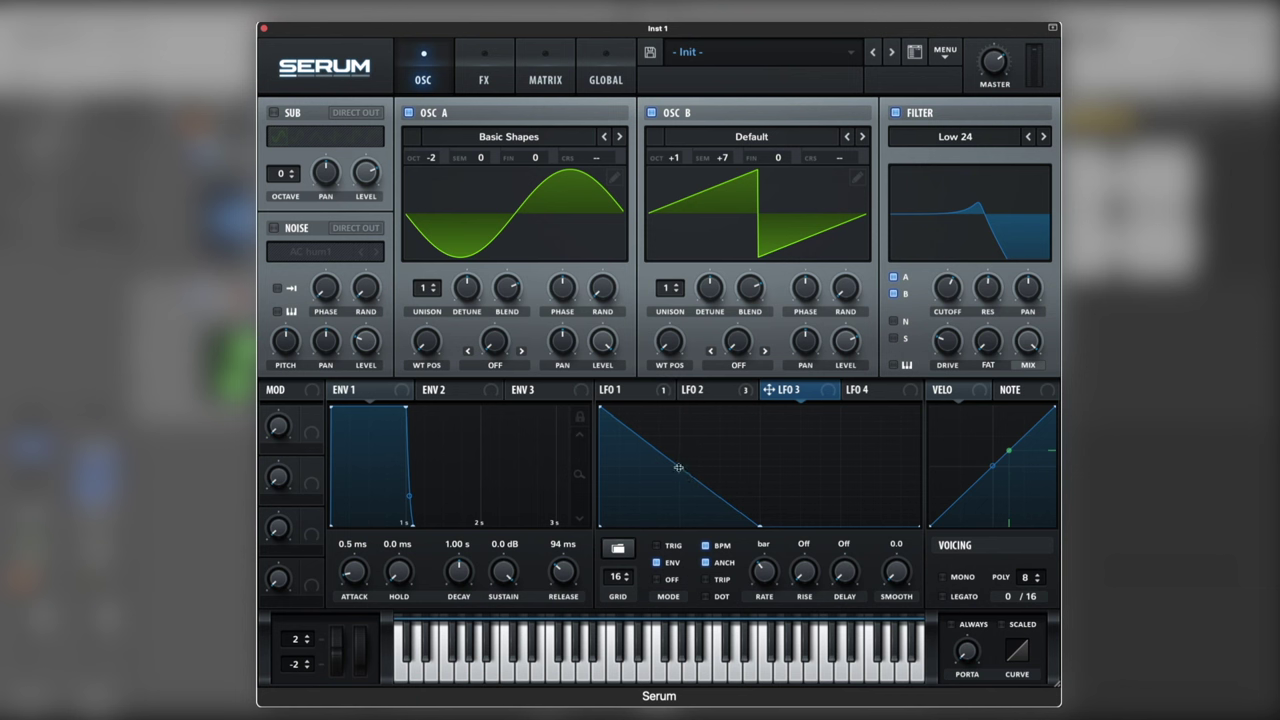
left_click_drag(678, 467, 684, 486)
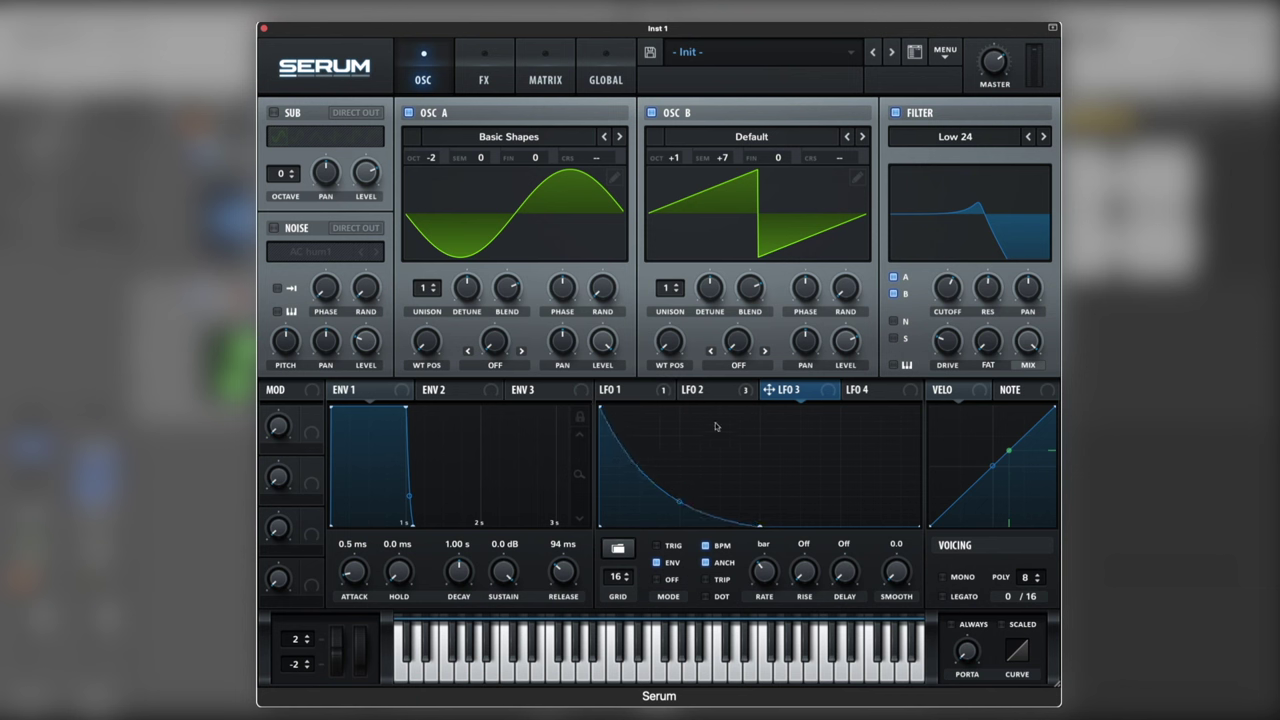
left_click_drag(601, 407, 590, 434)
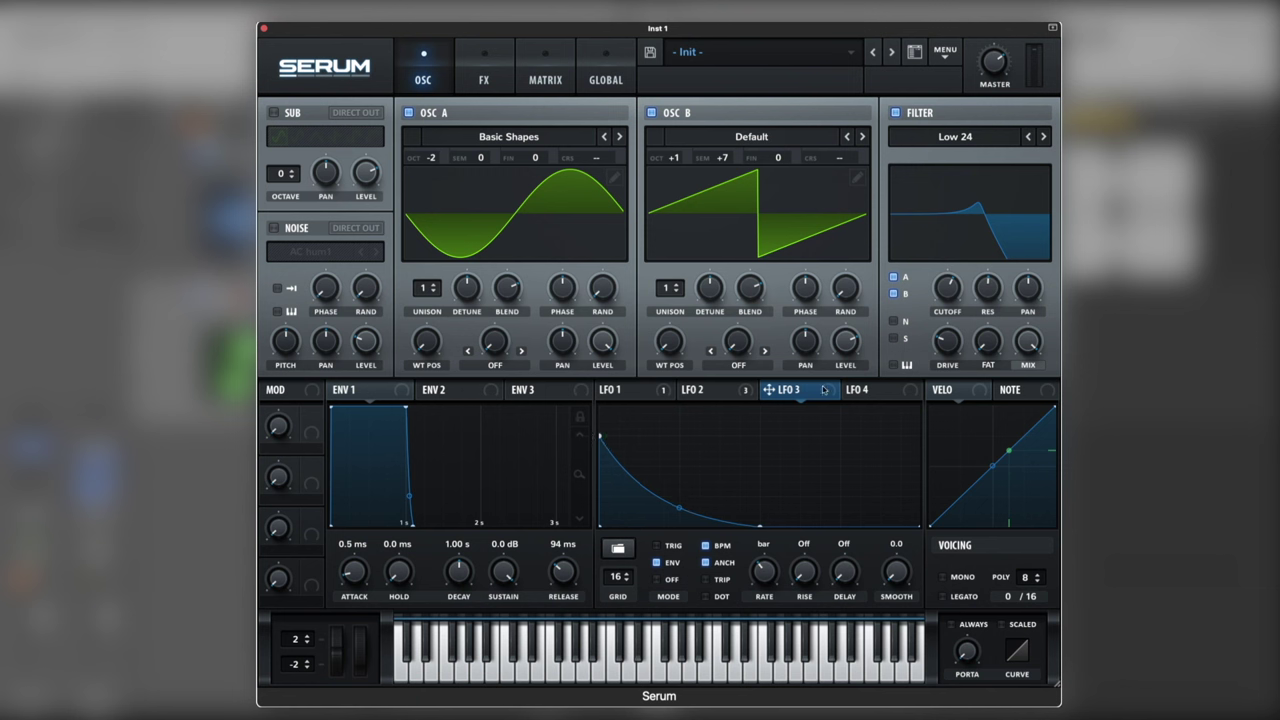
Step: Route LFO 3 to the filter cutoff with a modulation amount of about 8
left_click_drag(824, 389, 927, 291)
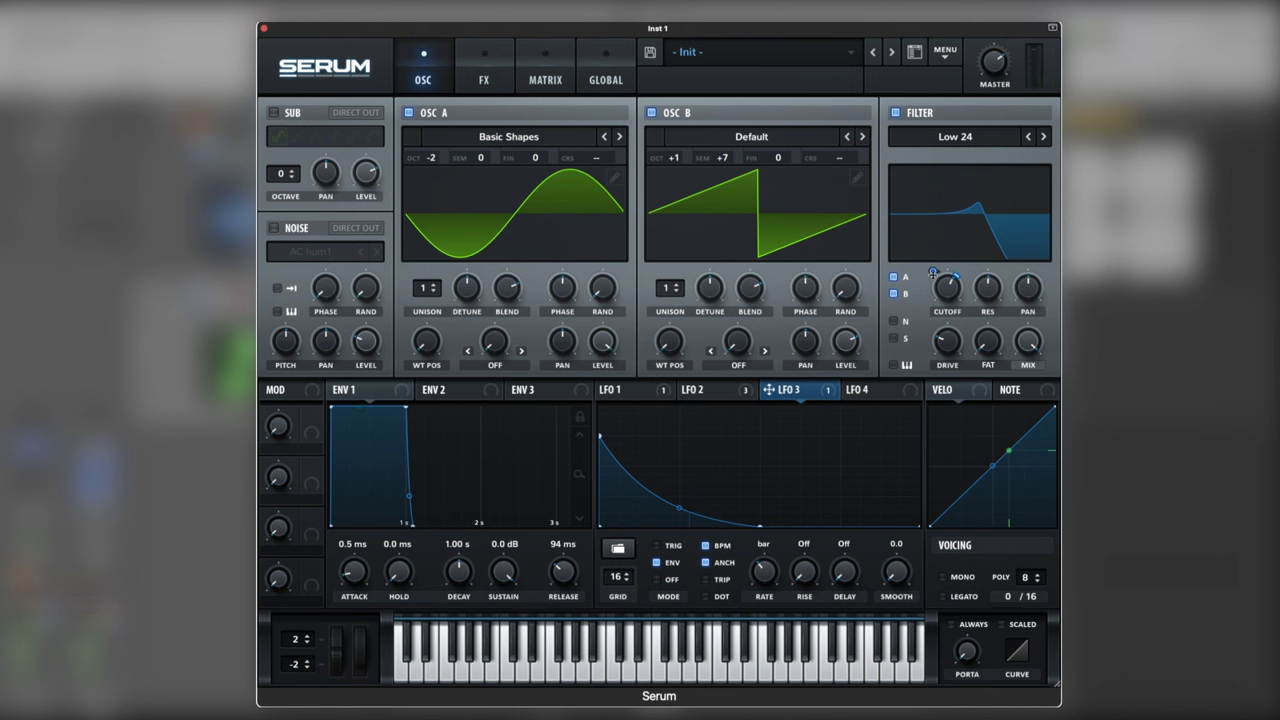
left_click_drag(933, 272, 933, 271)
left_click_drag(933, 270, 933, 271)
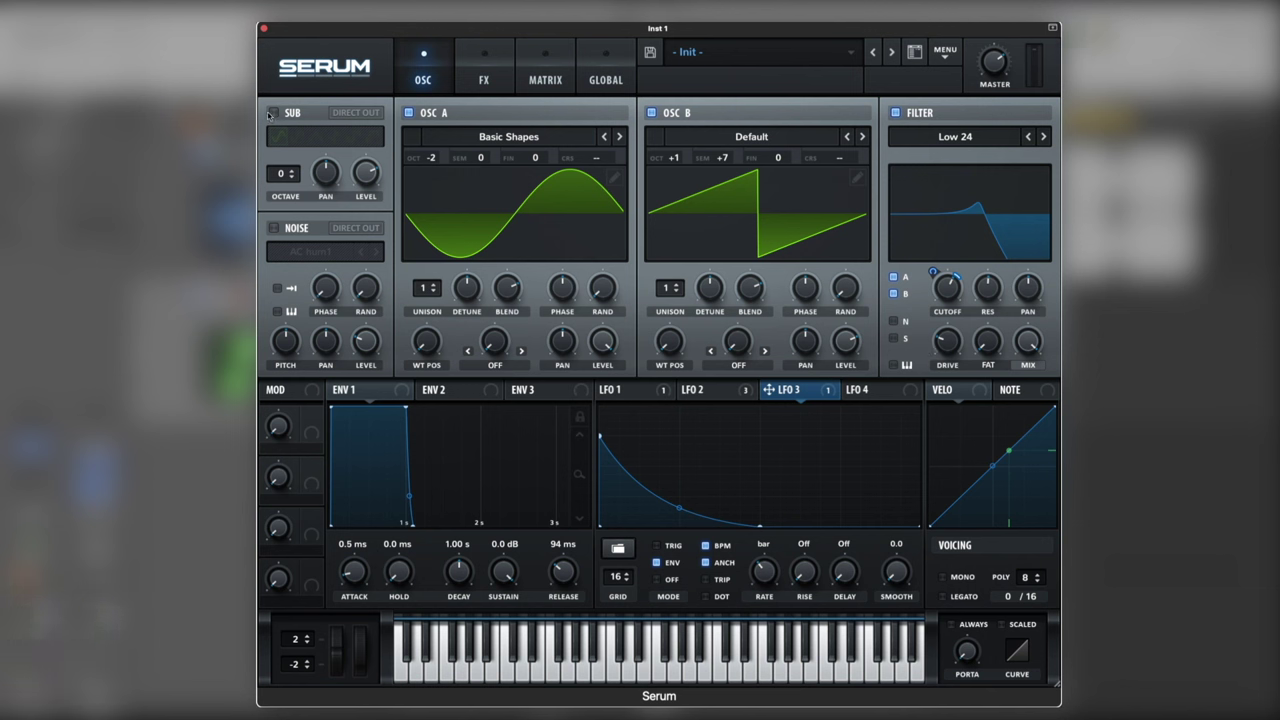
Step: Turn on the sub oscillator with Direct Out and set its octave to -2
left_click(273, 112)
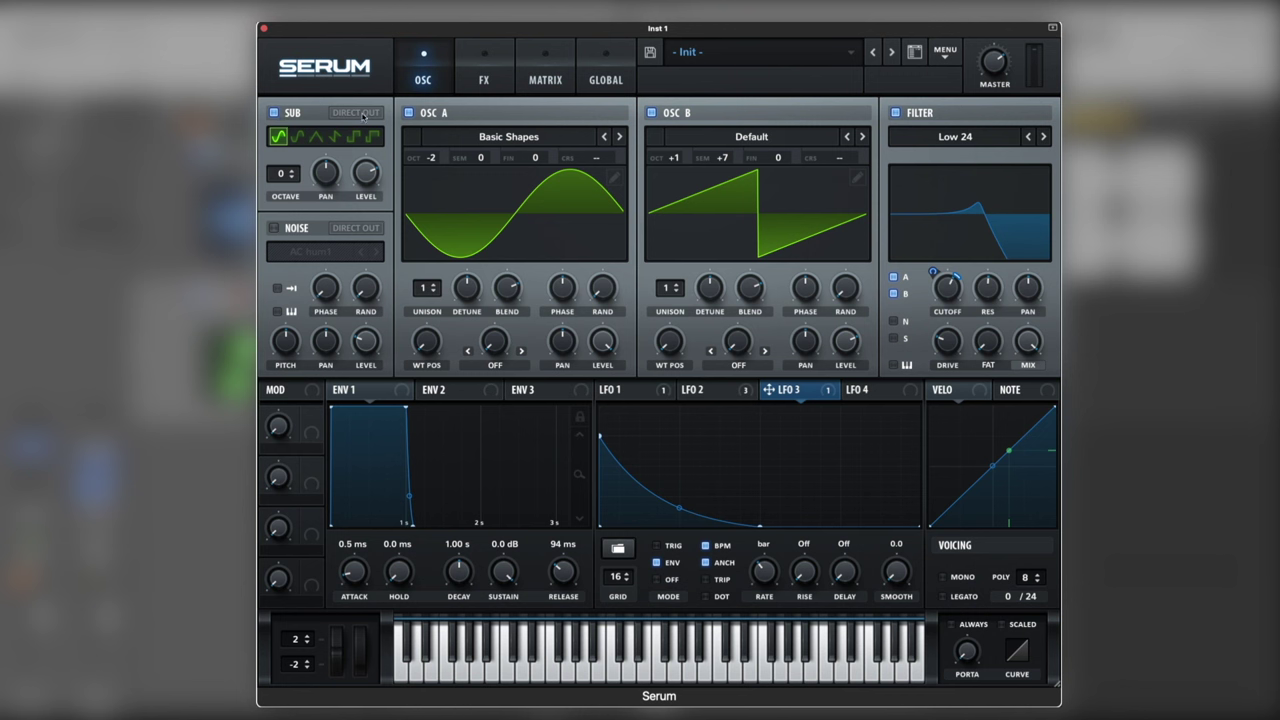
left_click(360, 114)
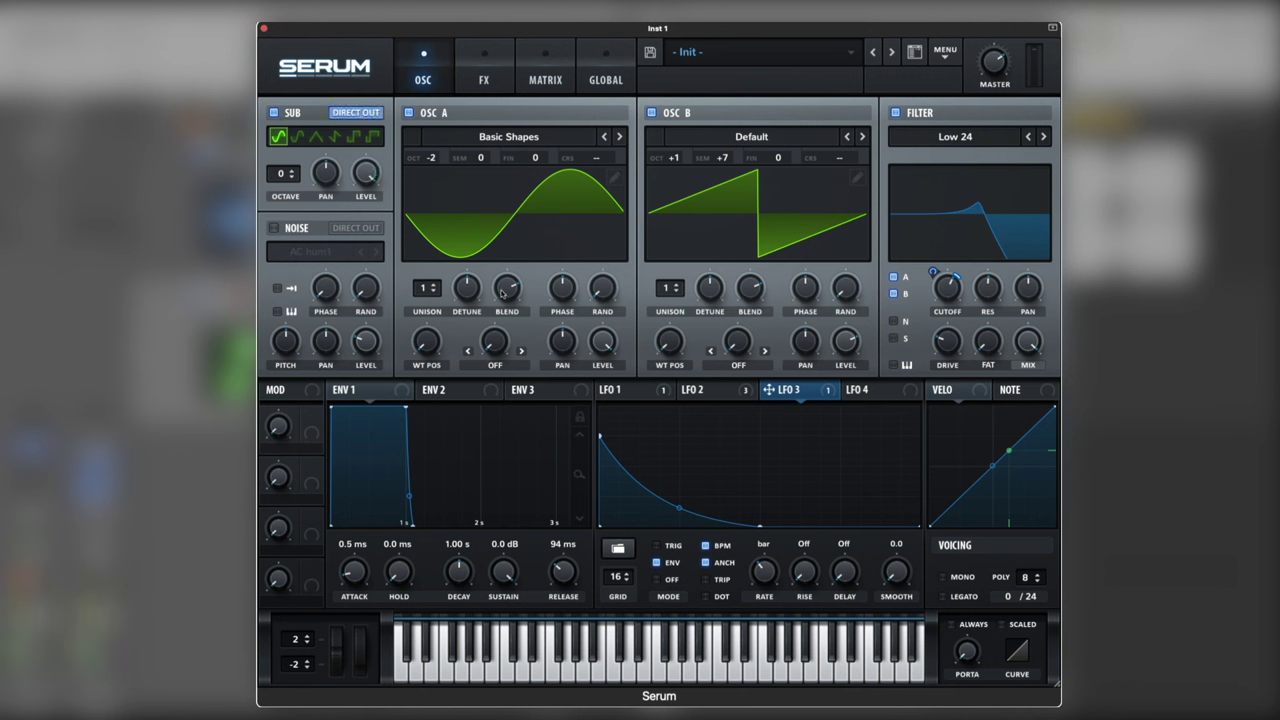
left_click_drag(283, 173, 289, 188)
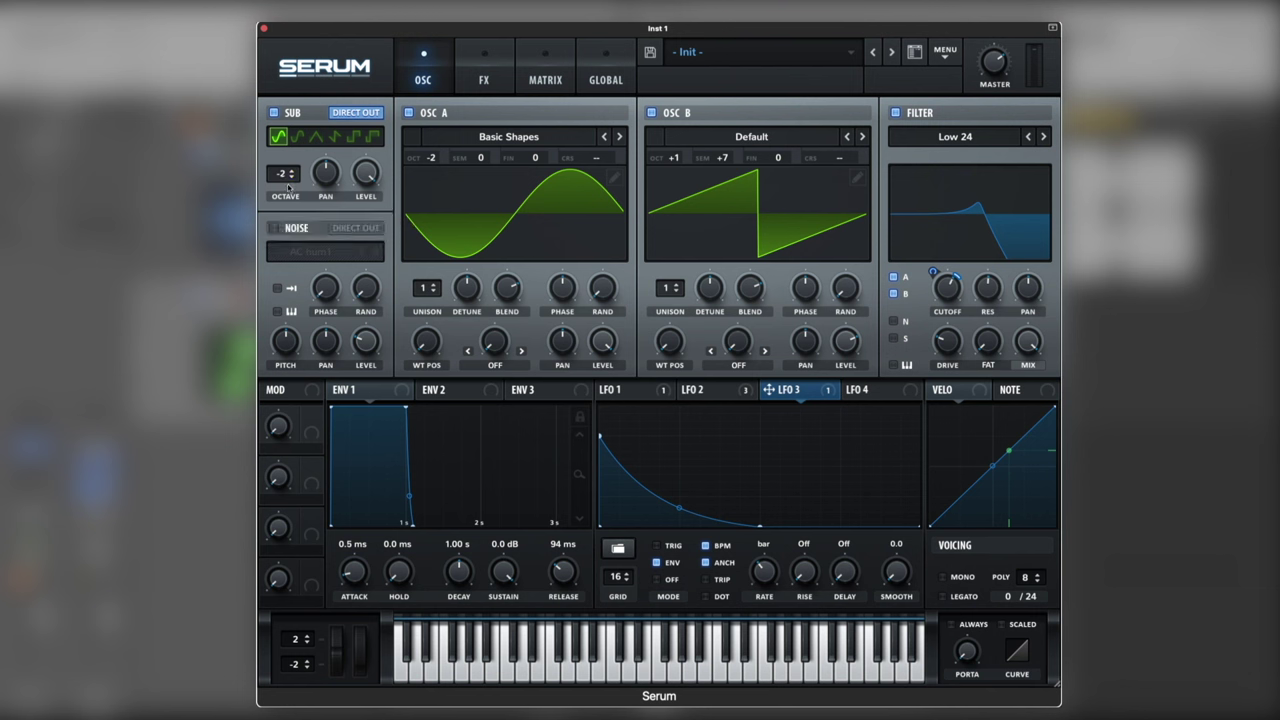